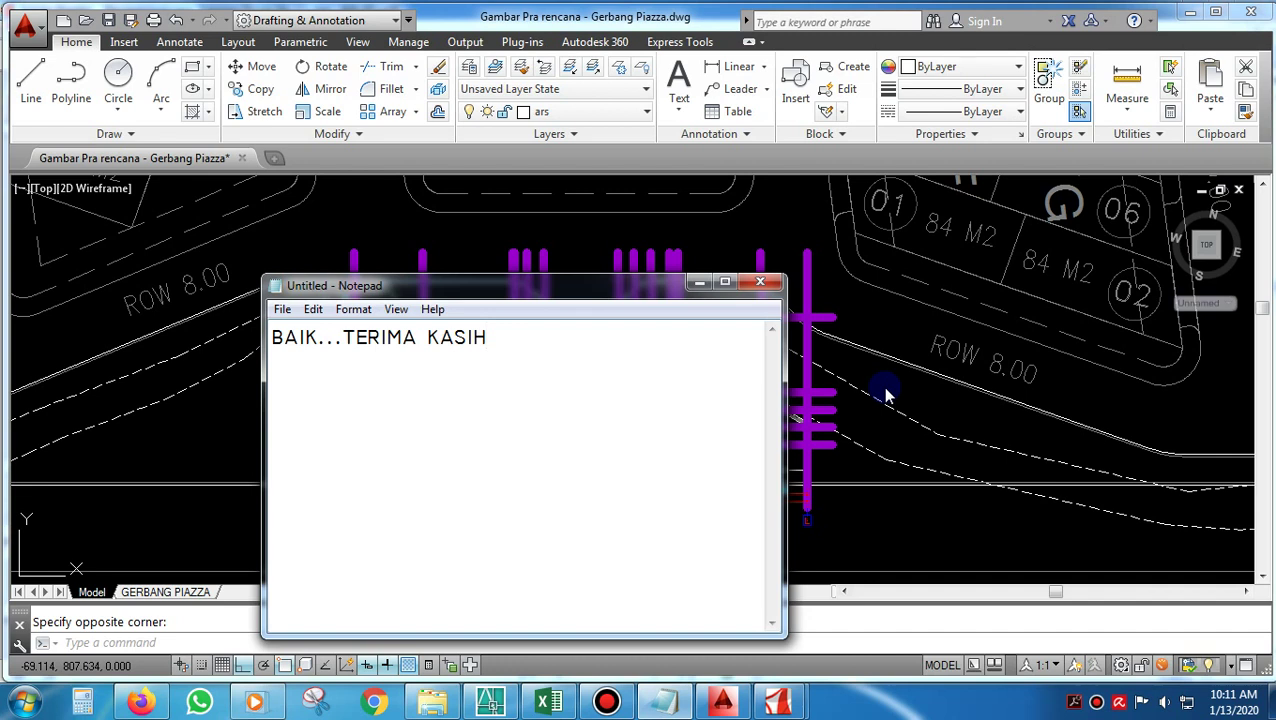
# Continue the note with "....SERING KITA MENDAPAT FILE YANG TERLIHAT GARISNYA ATAU TEBAL GARISNYA MENUTUPI GARIS YANG LAIN........CARA".
pyautogui.write('....SERING KI')
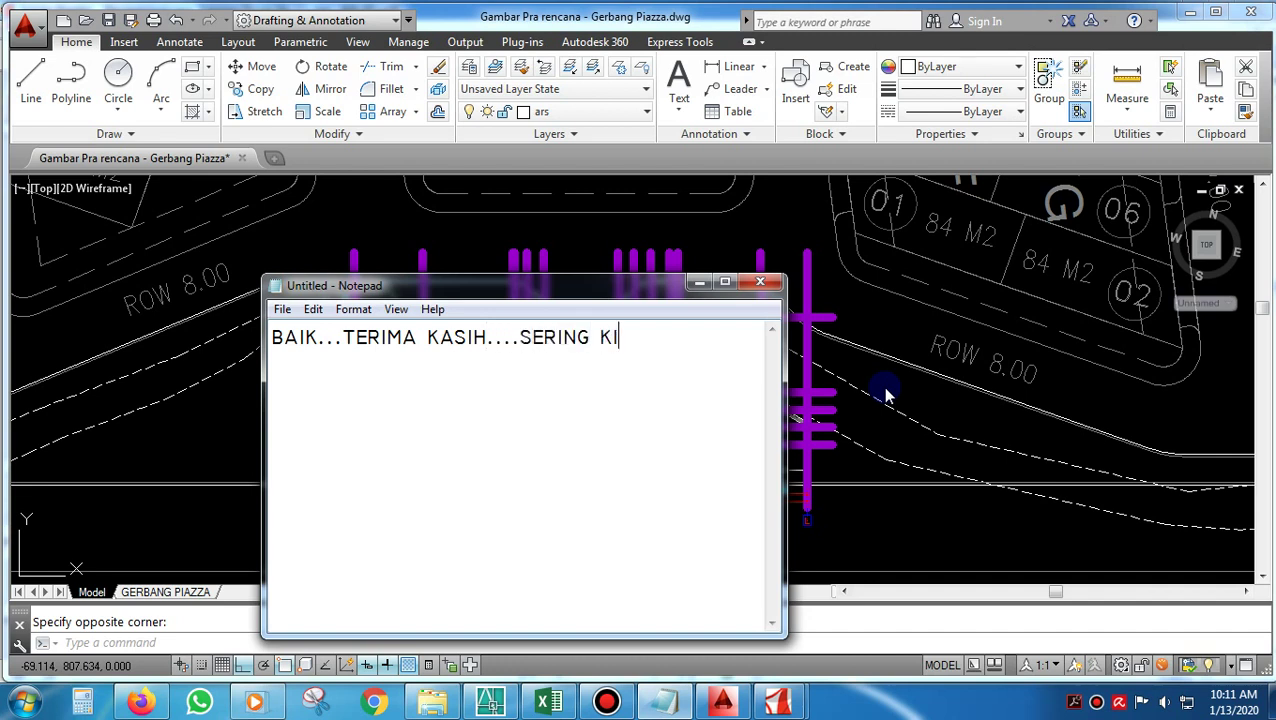
pyautogui.write('TA MENDAPAT F')
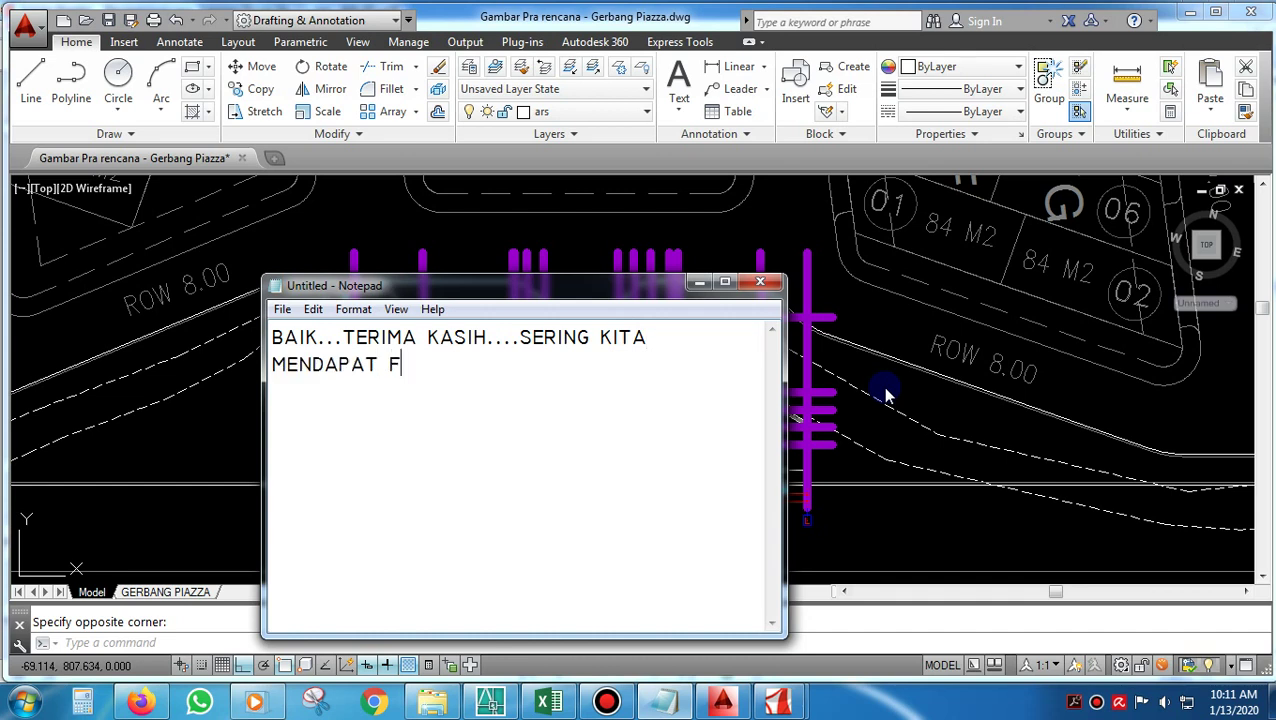
pyautogui.write('ILE YANG TERLIHAT GARISNYA ATAU TEBAL GARISNYA MENUTUPI')
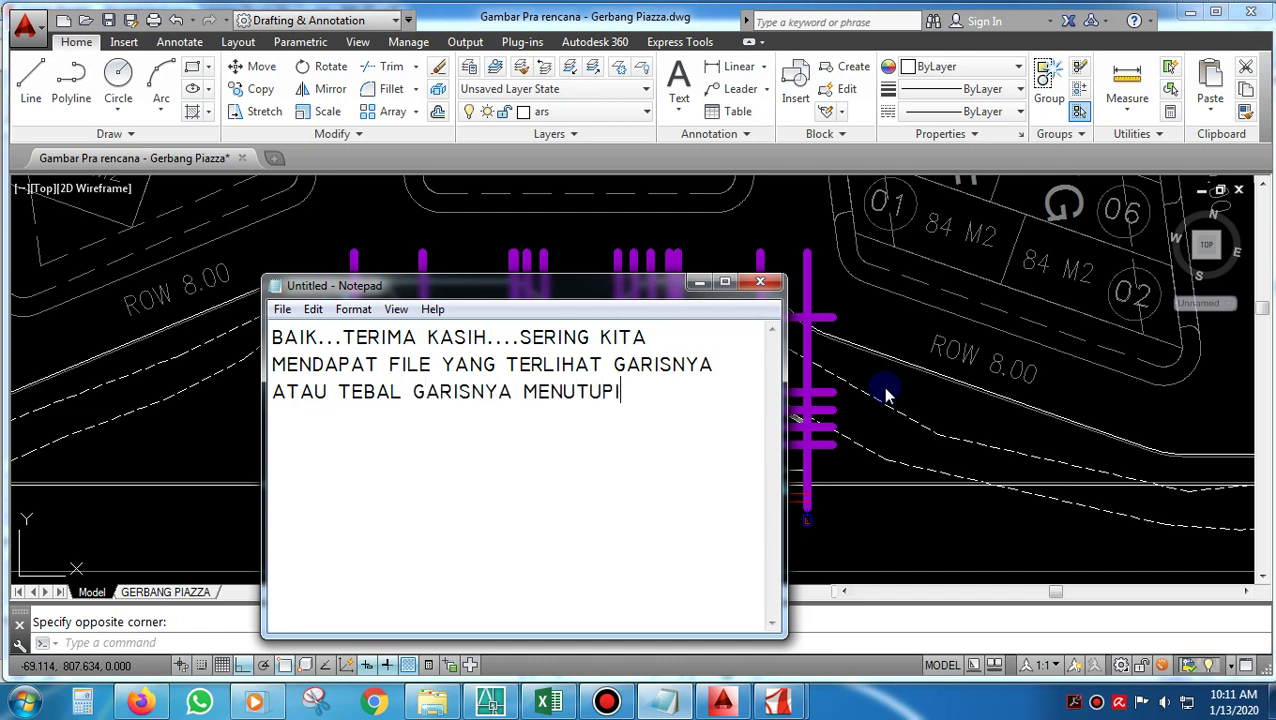
pyautogui.write(' GARIS YANG ')
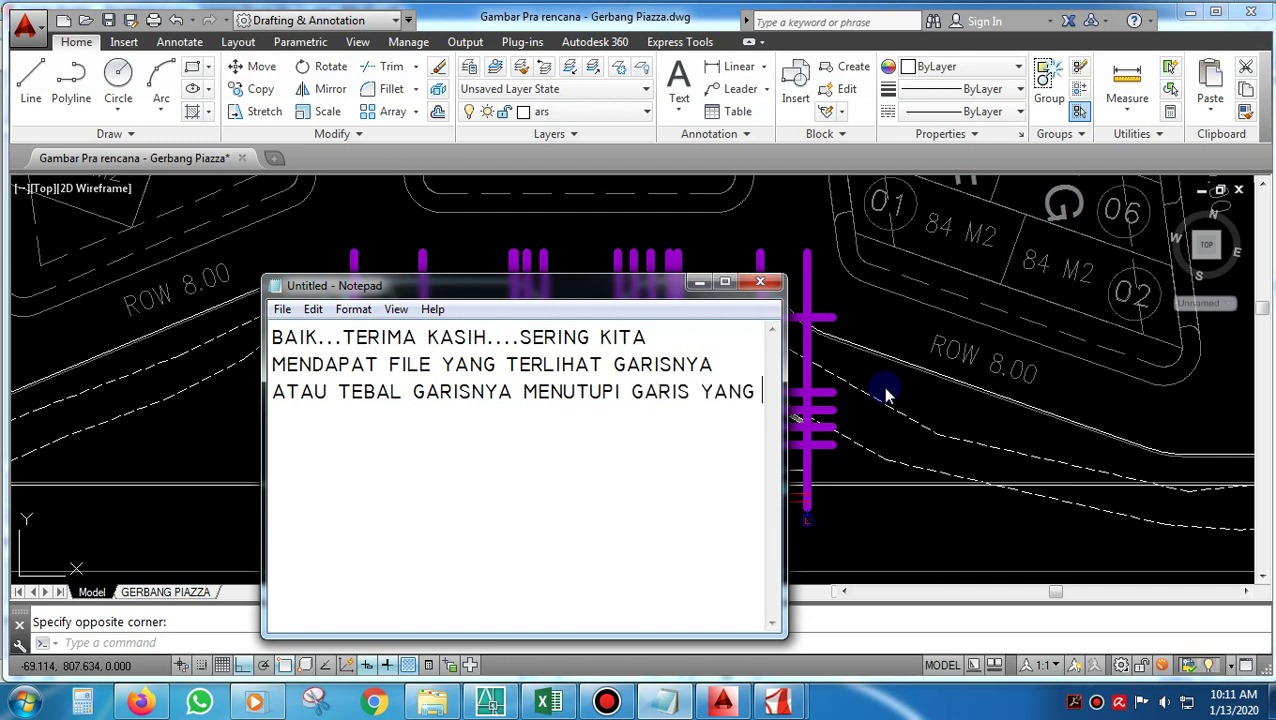
pyautogui.write('LAIN........CARA')
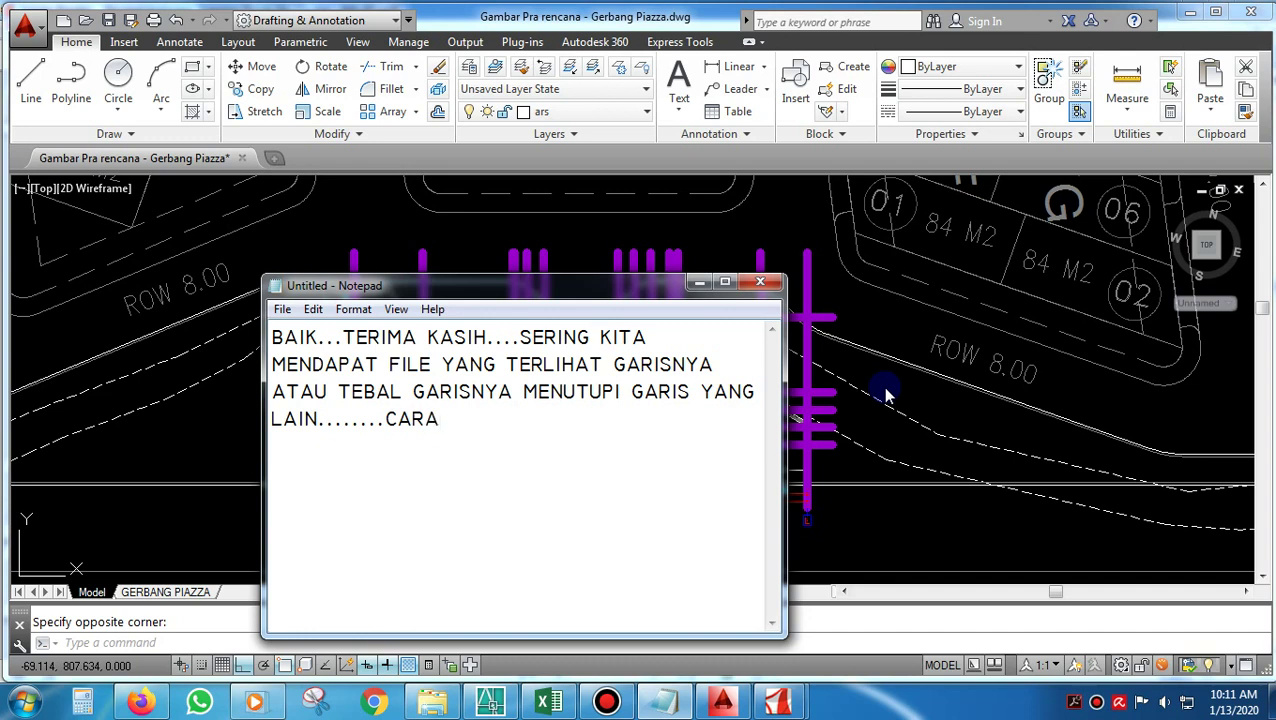
# Complete the note with "UNTUK MENGEMBALIKAN NYA SEBENARNYA SANGAT MUDAH...." and minimize it to return to the AutoCAD drawing.
pyautogui.write(' UNTUK MENGEMBALIKAN')
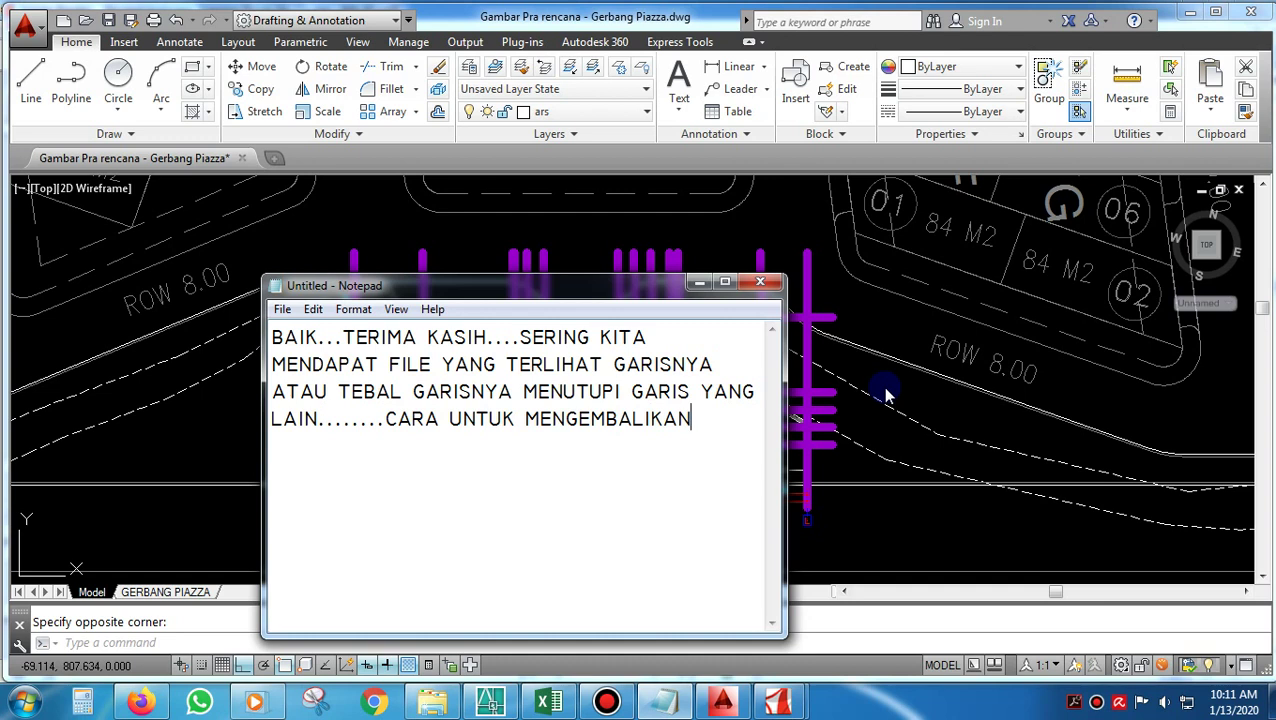
pyautogui.write(' NYA SEBENARN')
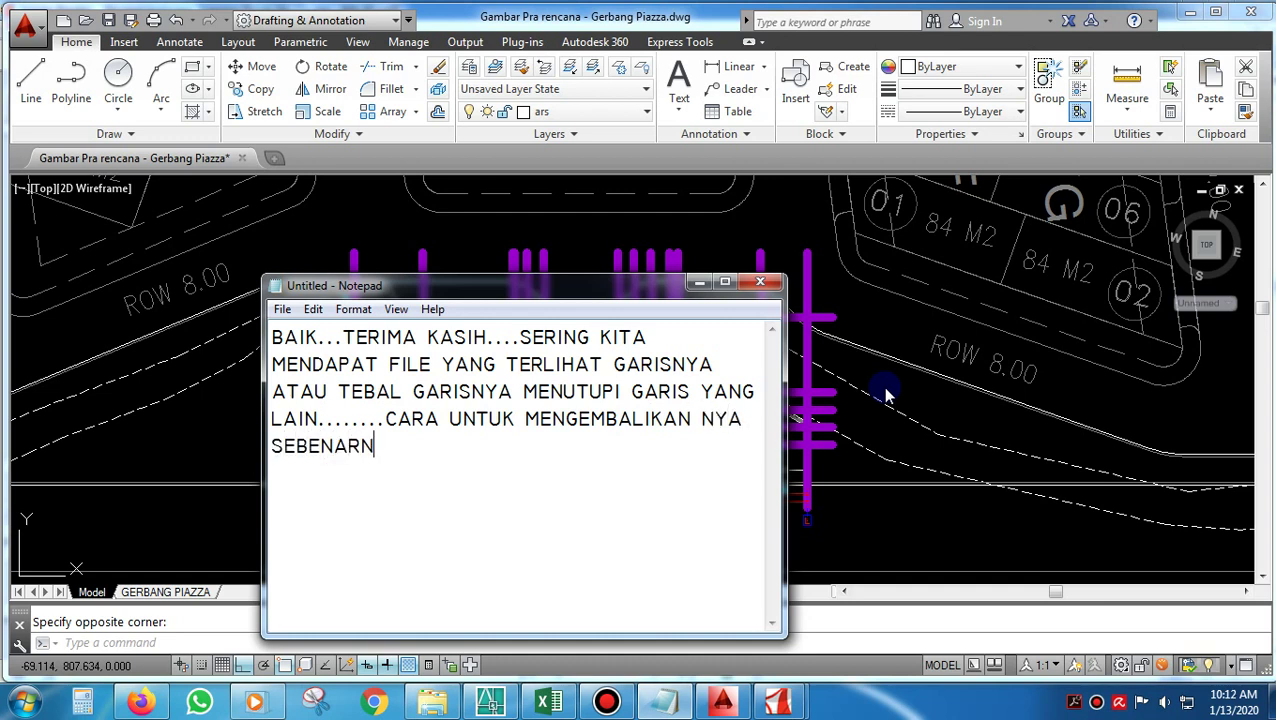
pyautogui.write('YA SANG')
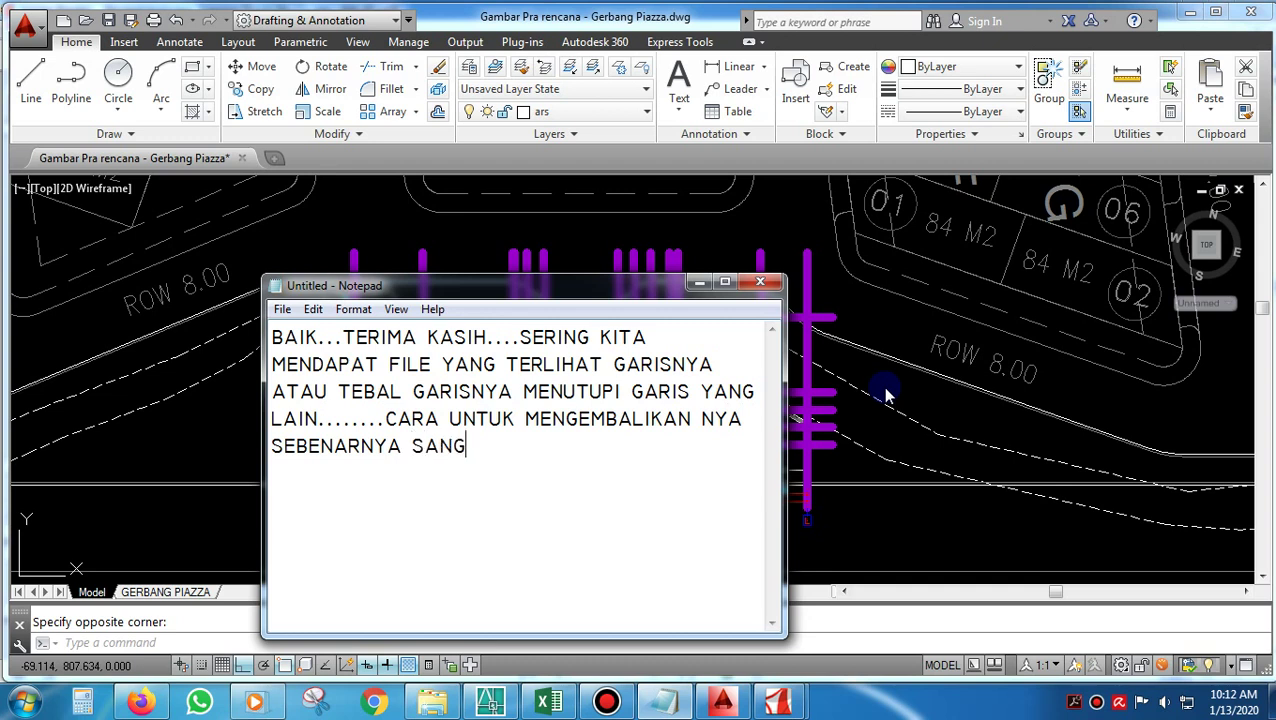
pyautogui.write('AT MUDAH')
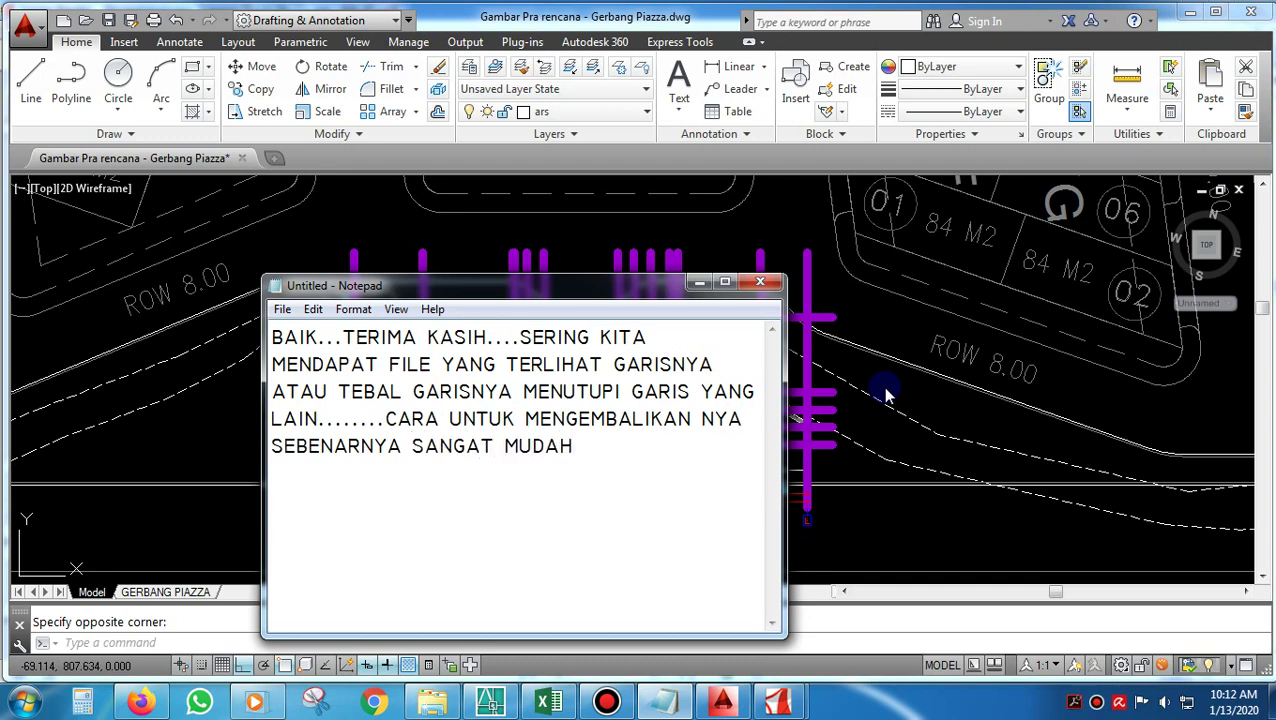
pyautogui.write('....')
pyautogui.click(699, 282)
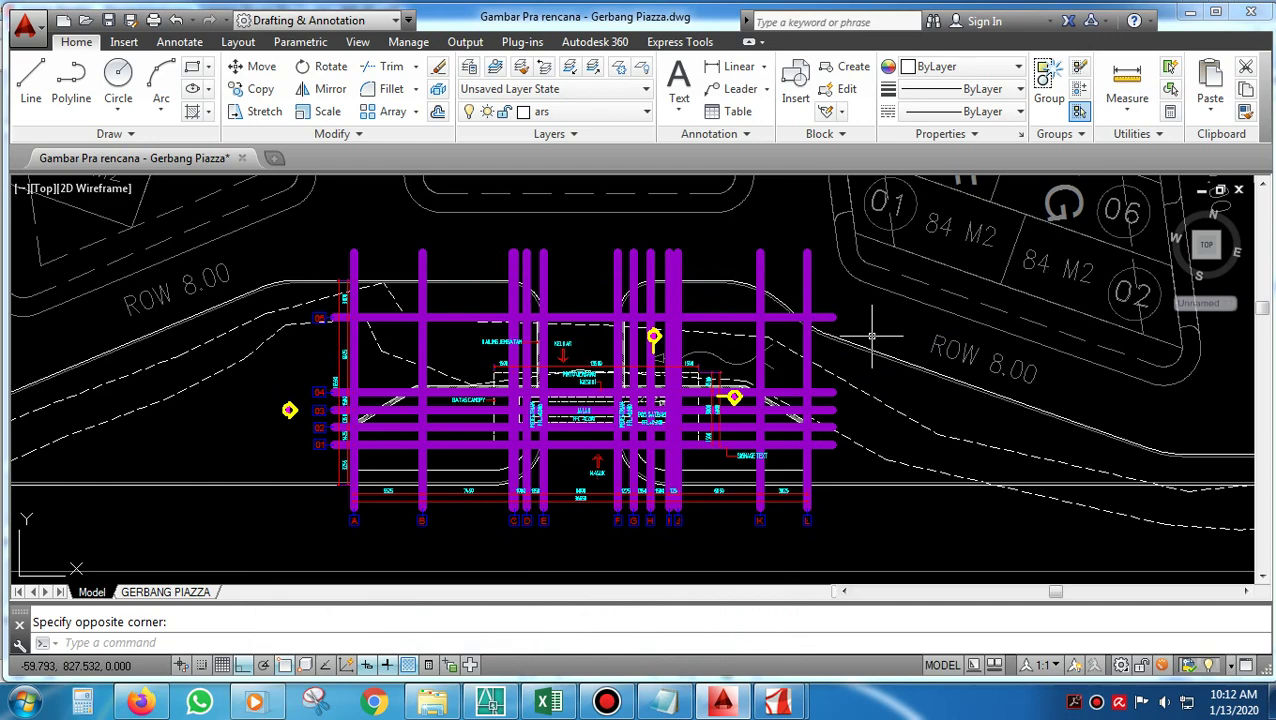
# Examine how the thick purple grid lines cover the linework and text of the gate plan.
pyautogui.scroll(2, 660, 319)
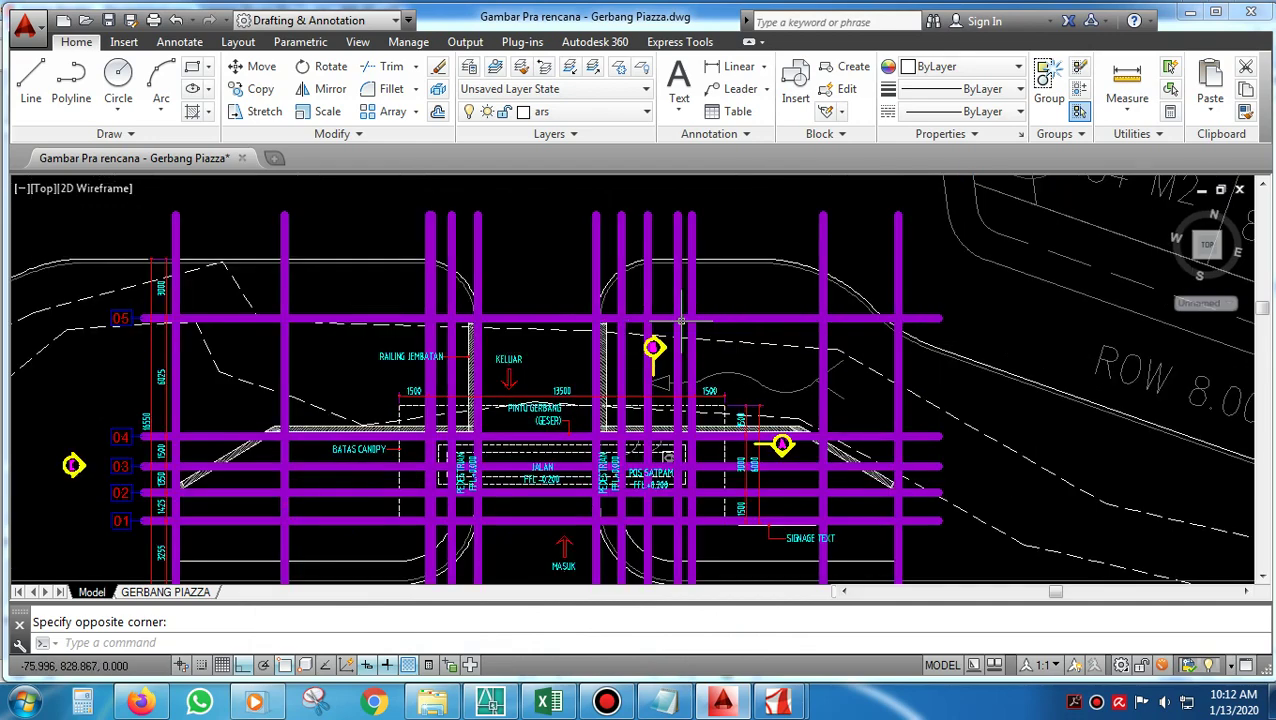
pyautogui.scroll(6, 698, 300)
pyautogui.scroll(-5, 706, 297)
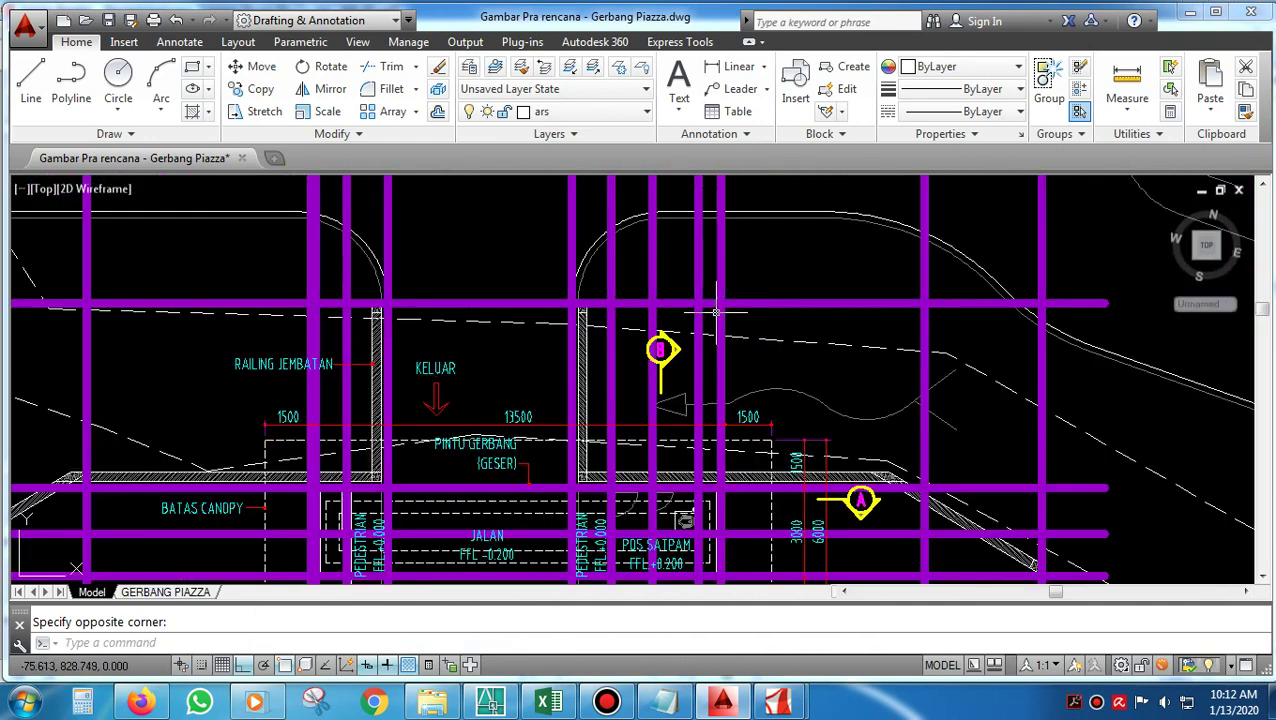
pyautogui.scroll(-6, 716, 313)
pyautogui.scroll(10, 690, 330)
pyautogui.scroll(-5, 683, 427)
pyautogui.scroll(5, 683, 370)
pyautogui.scroll(5, 683, 367)
pyautogui.scroll(-11, 495, 364)
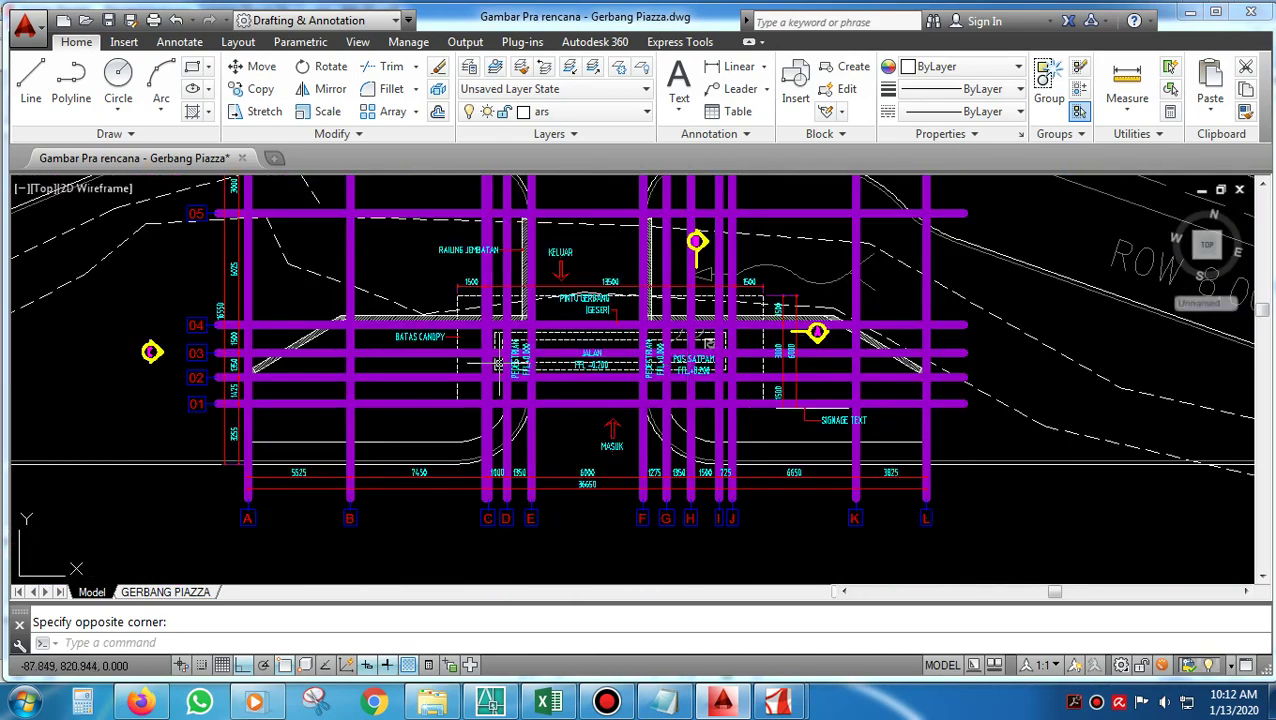
pyautogui.scroll(-3, 495, 364)
pyautogui.scroll(2, 640, 355)
pyautogui.scroll(-2, 640, 355)
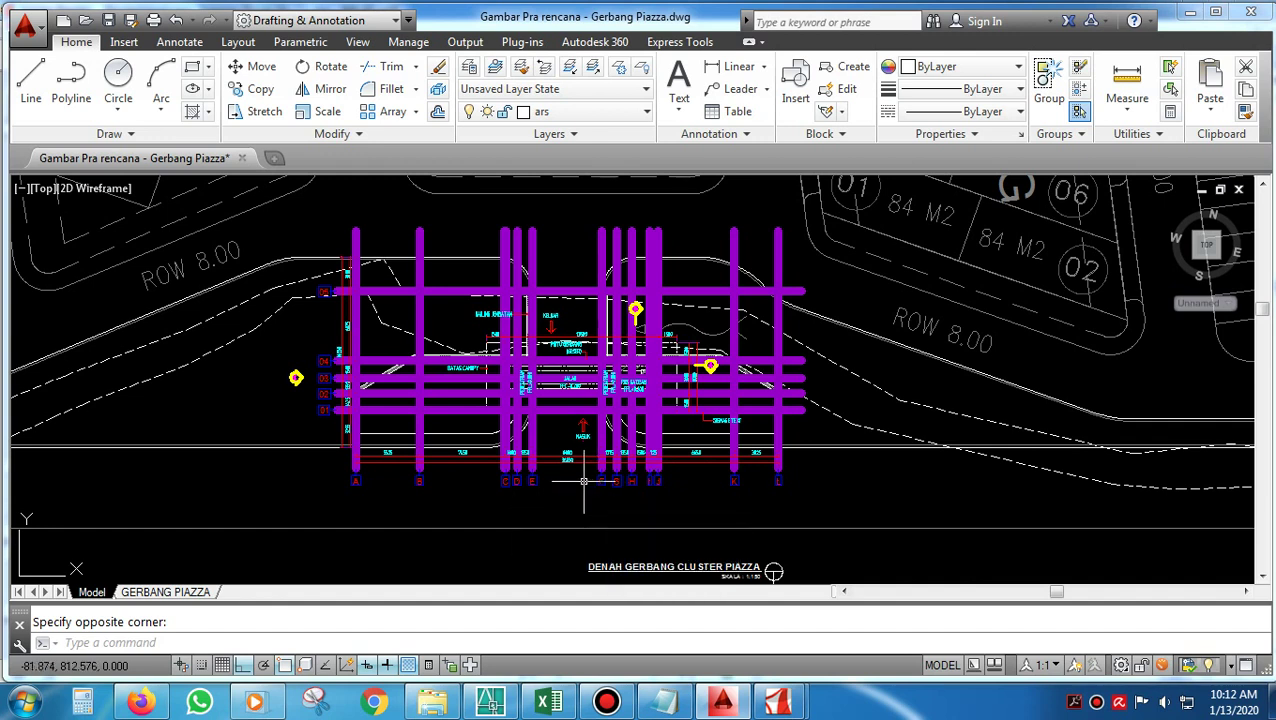
# Turn off the lineweight display for the drawing in the Lineweight Settings.
pyautogui.write('L')
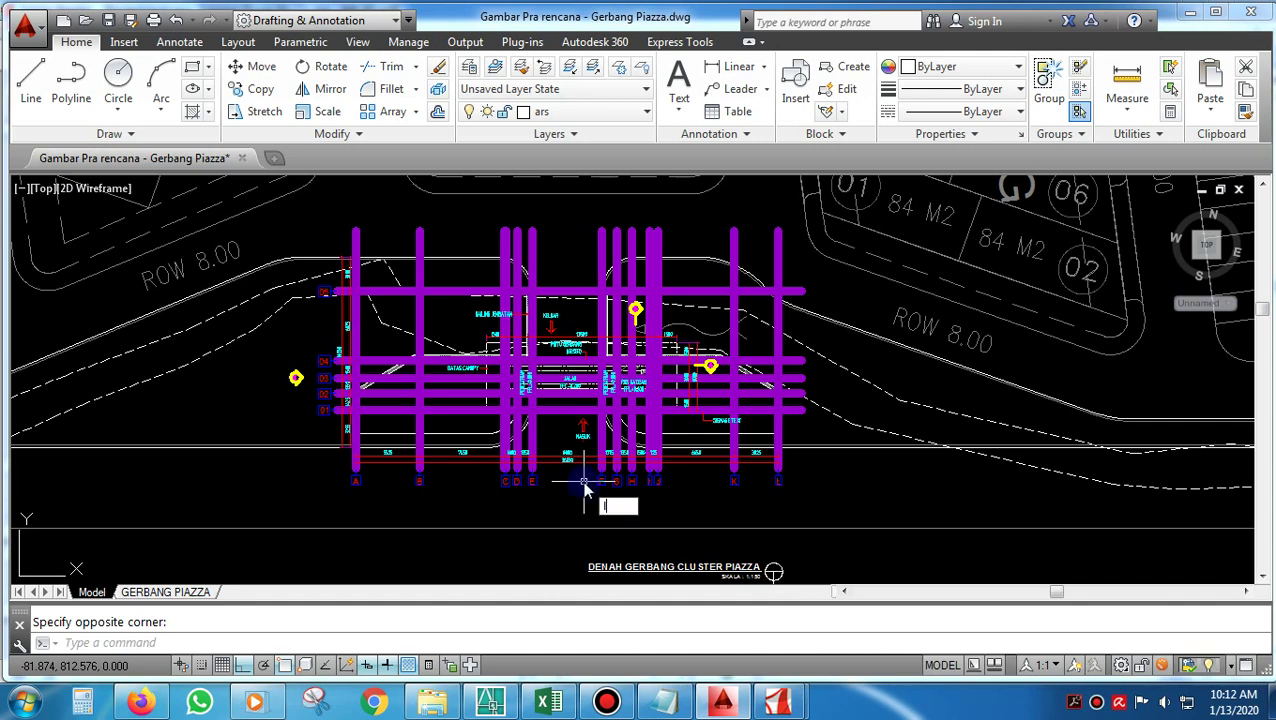
pyautogui.write('W')
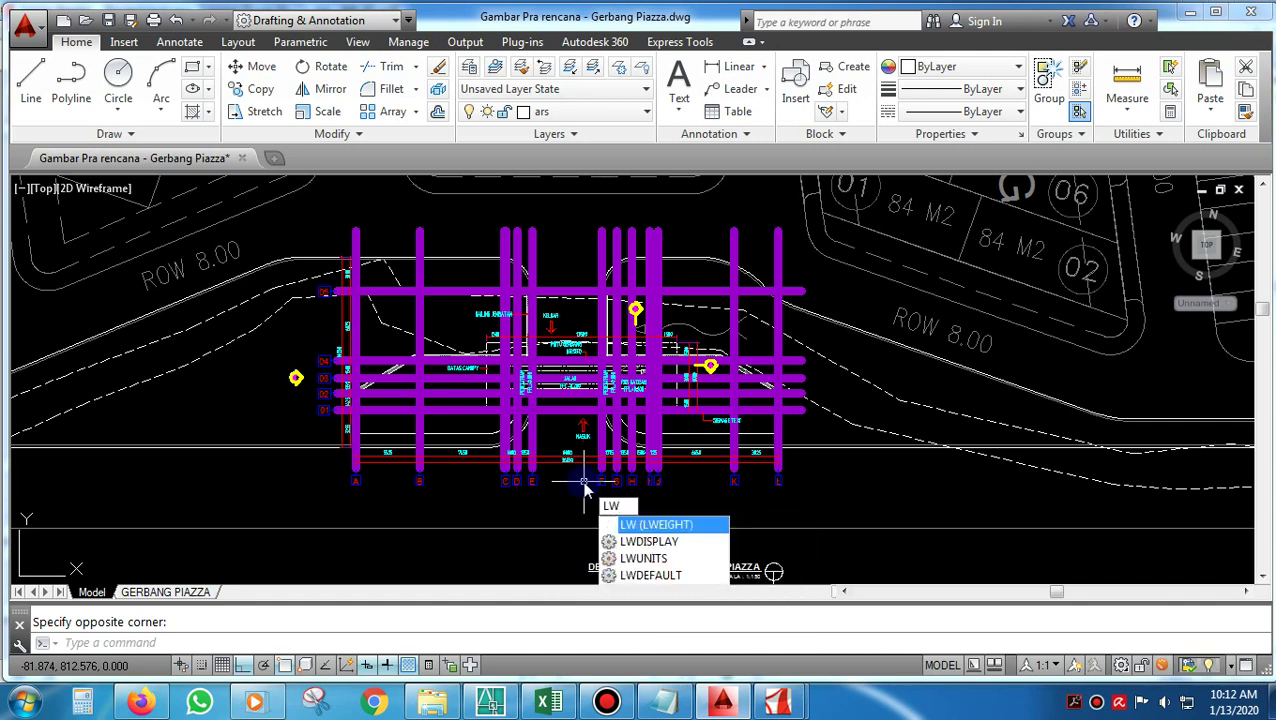
pyautogui.press('Return')
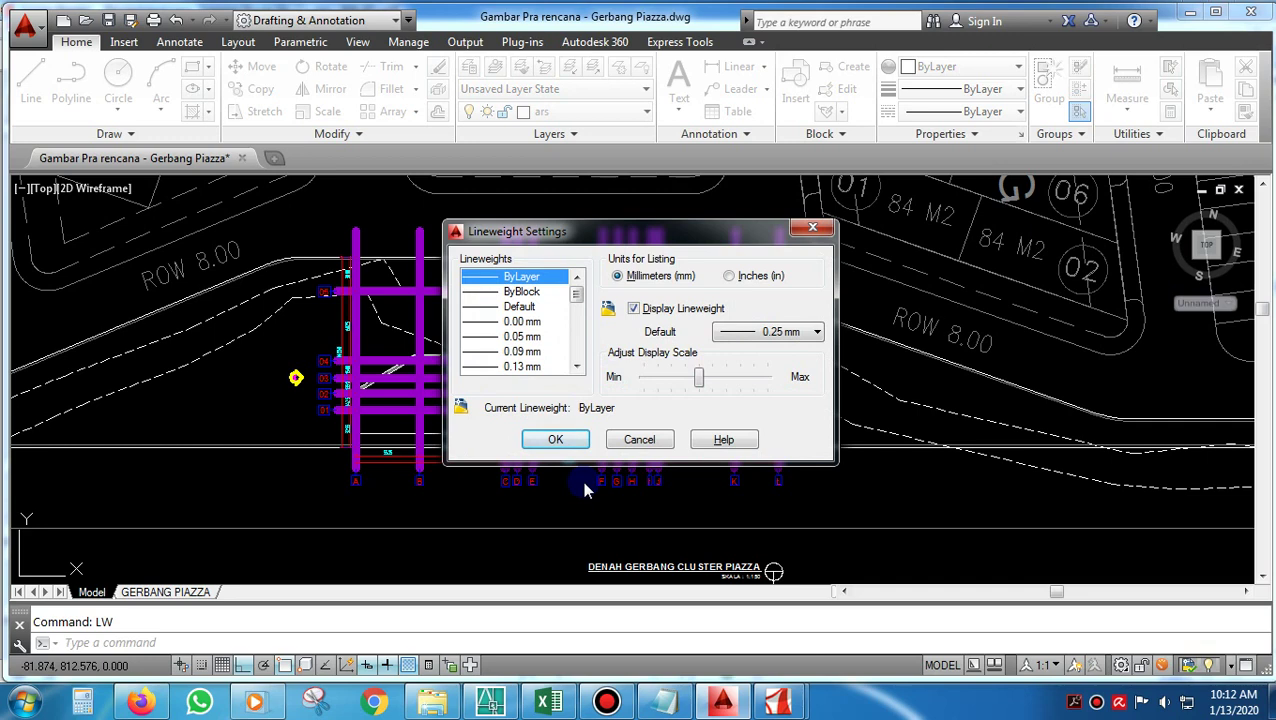
pyautogui.click(634, 309)
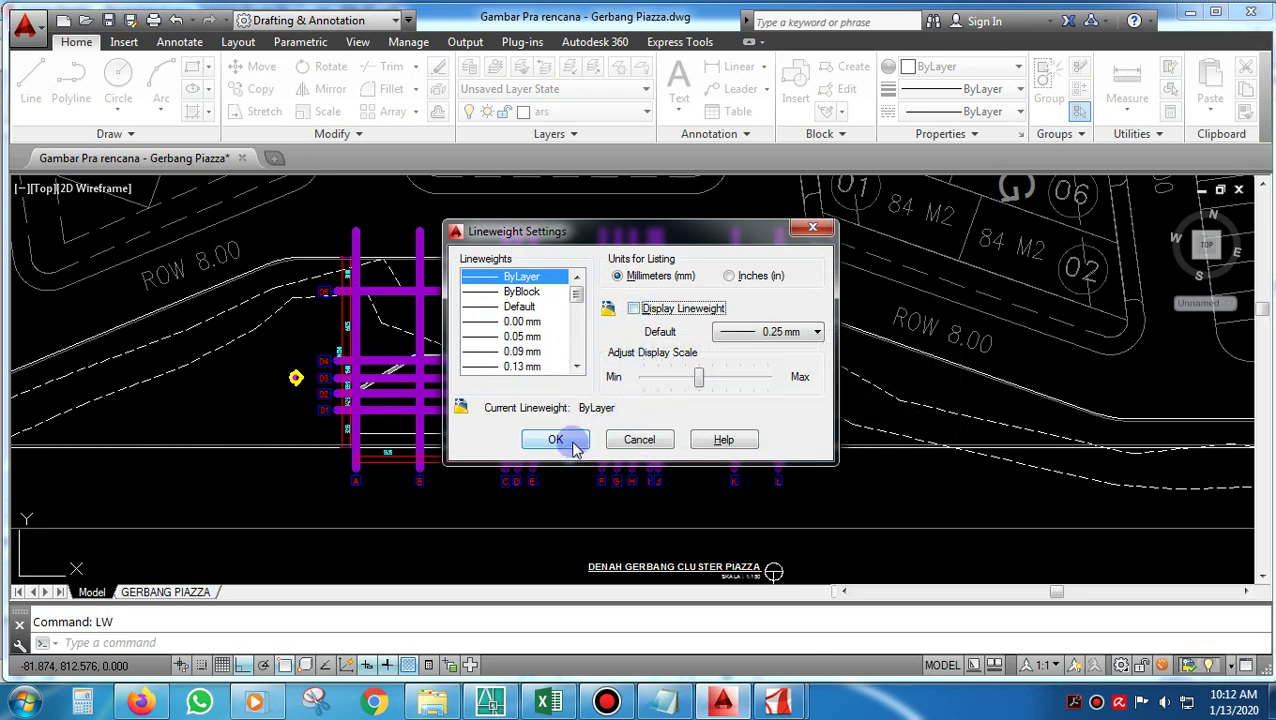
pyautogui.click(555, 440)
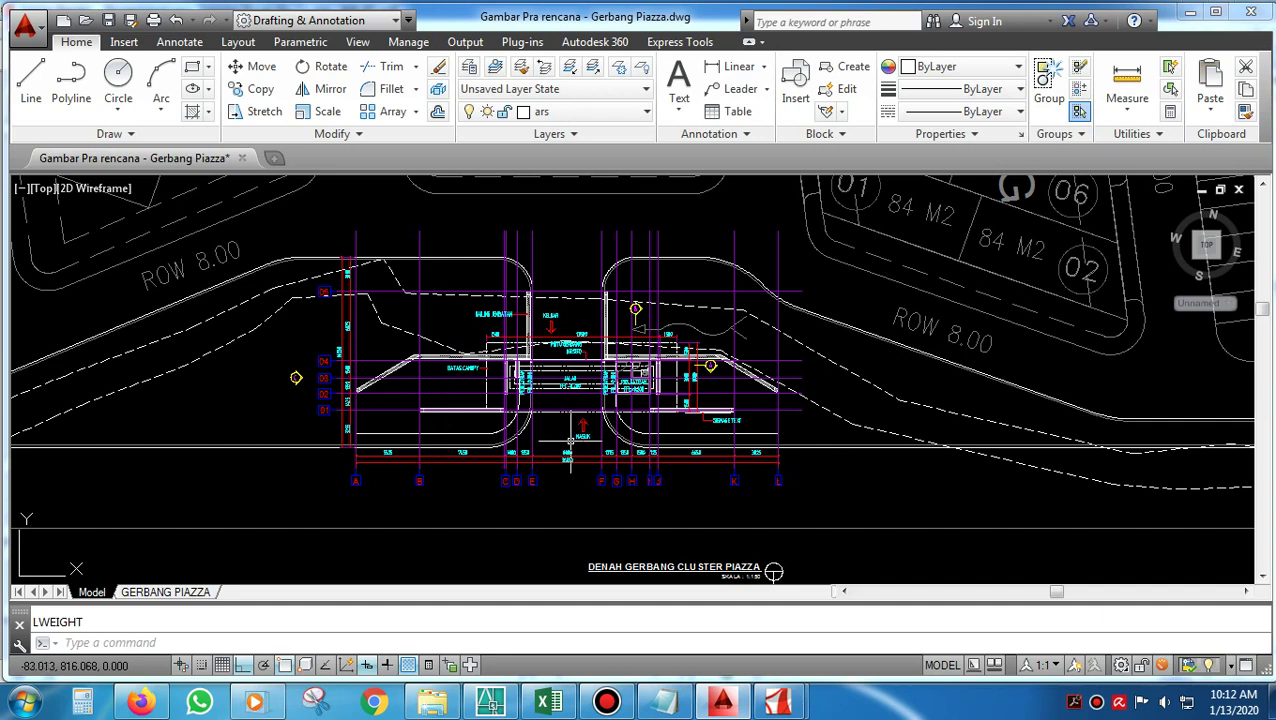
# Switch the lineweight display on and off again twice to compare the grid lines with and without thickness.
pyautogui.press('Return')
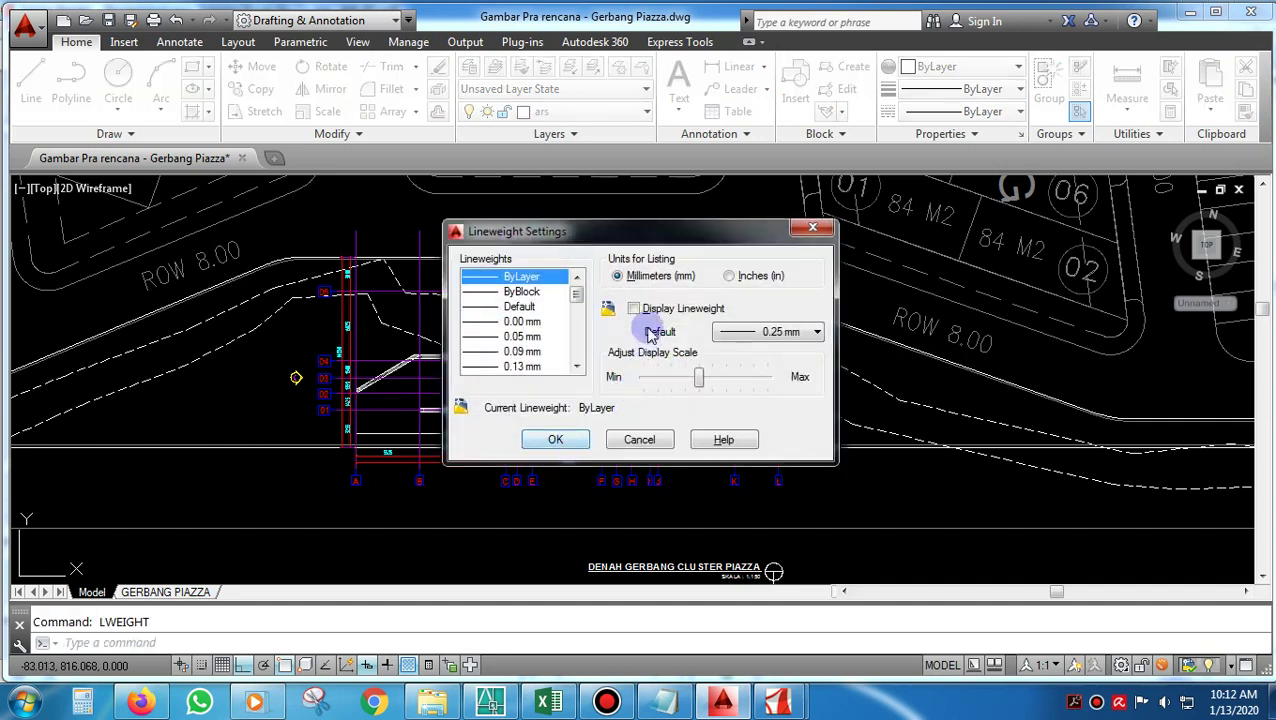
pyautogui.click(640, 310)
pyautogui.click(556, 440)
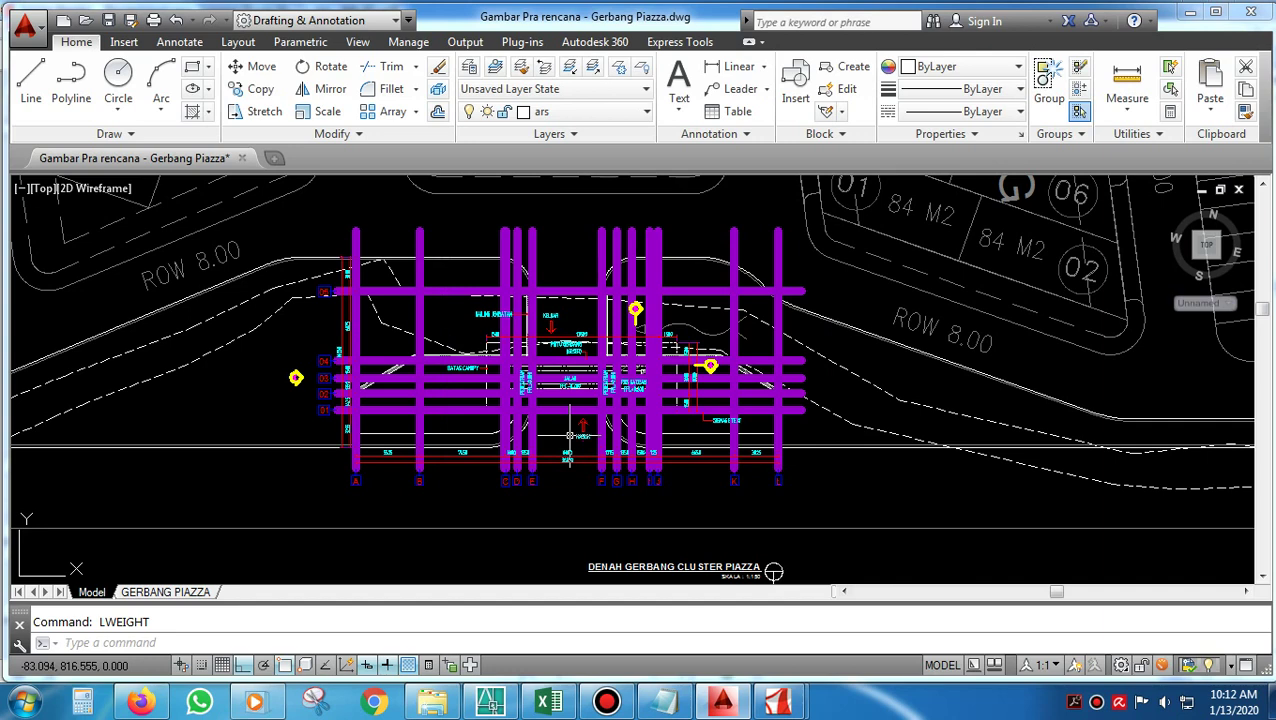
pyautogui.press('Return')
pyautogui.click(650, 311)
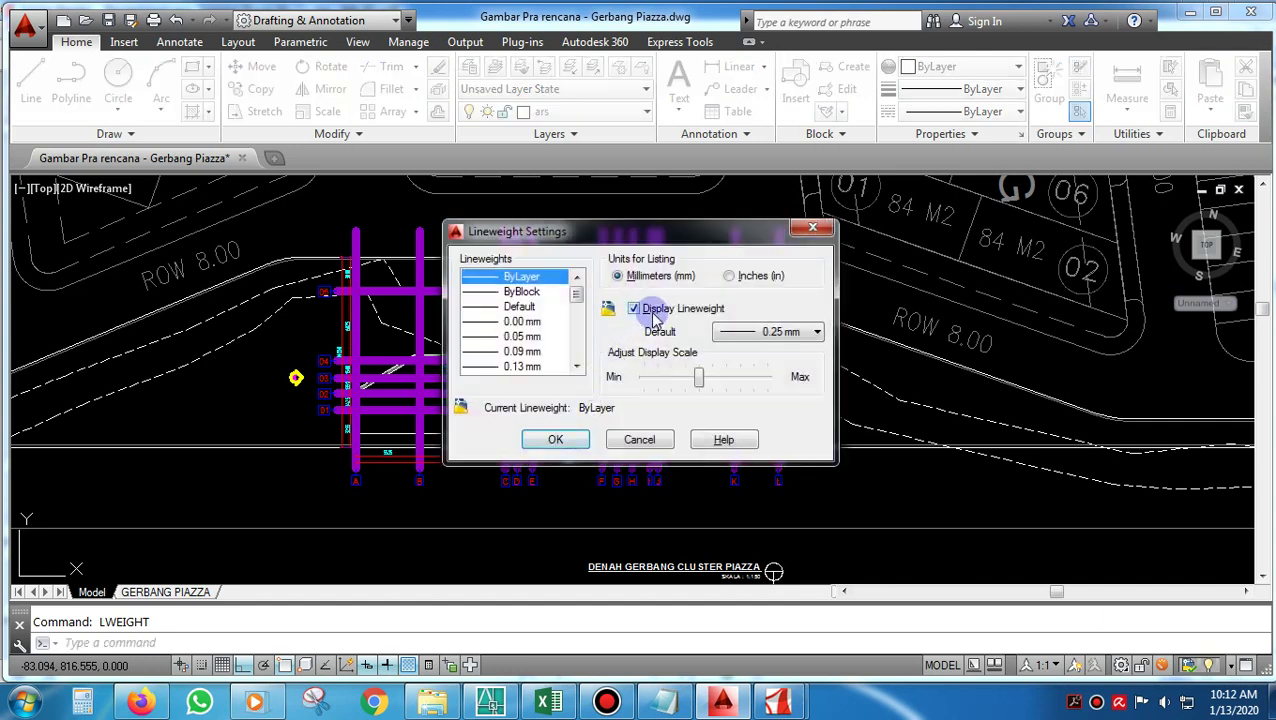
pyautogui.click(556, 440)
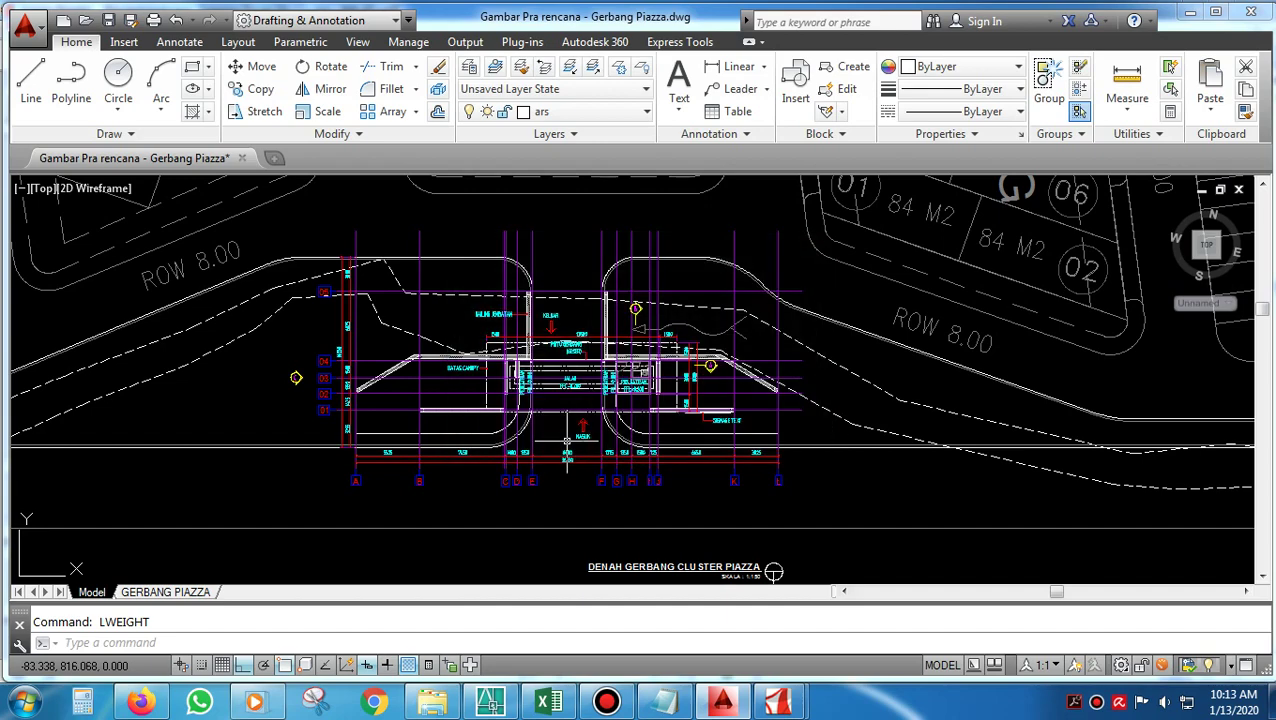
pyautogui.press('Return')
pyautogui.click(634, 309)
pyautogui.click(556, 440)
pyautogui.press('Return')
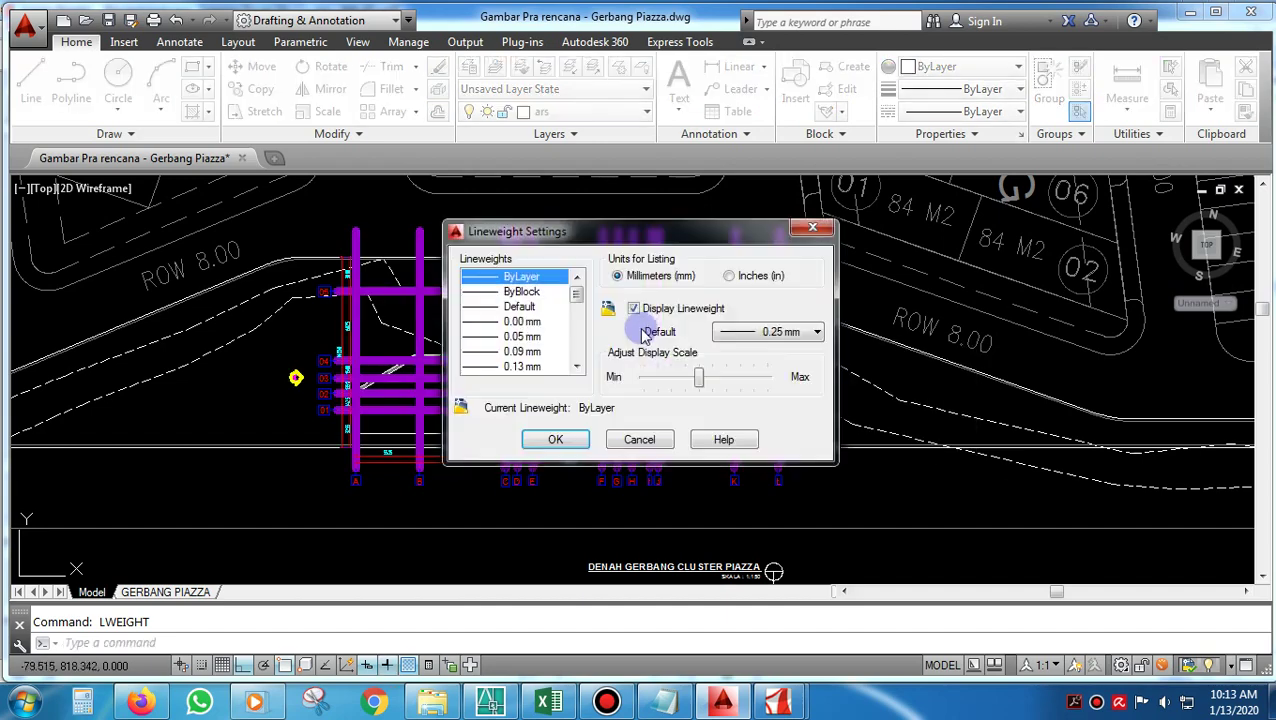
pyautogui.click(634, 309)
pyautogui.click(575, 440)
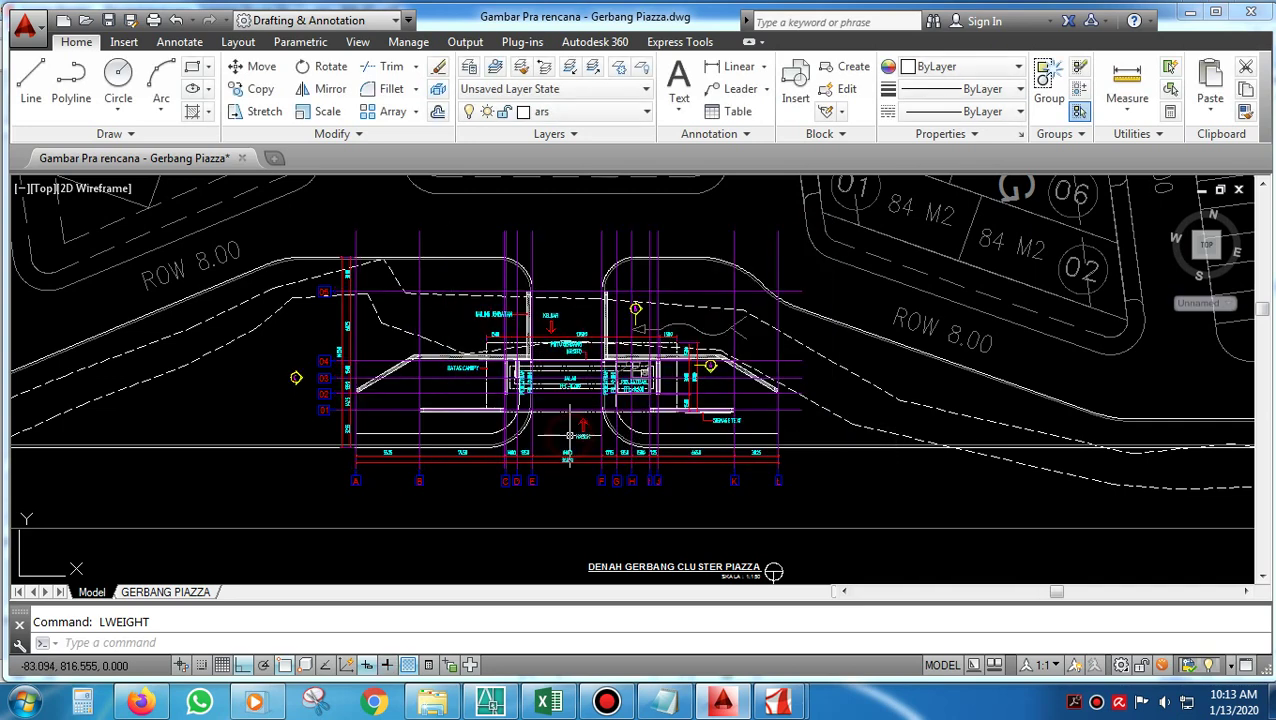
# Switch to Notepad and replace the whole note with "BAIK....." and, on a second line, "JADI PERINTAH YANG DI GUNAKAN ......".
pyautogui.click(664, 647)
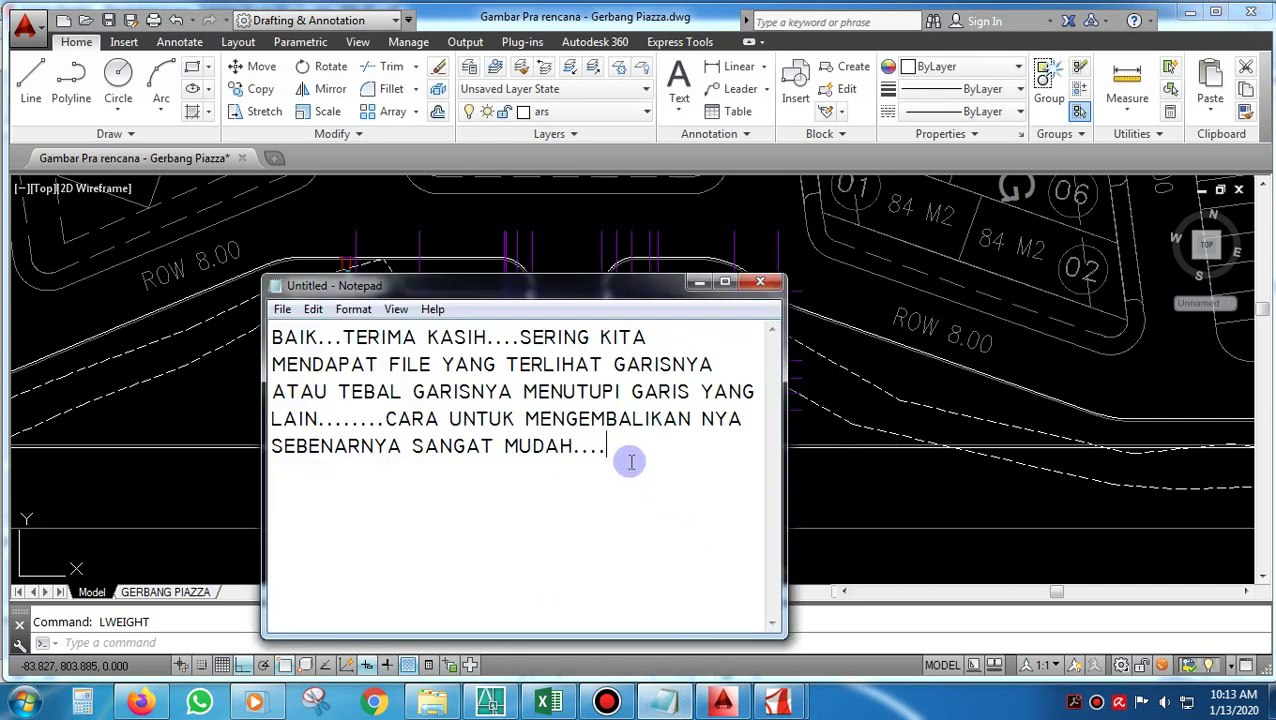
pyautogui.moveTo(607, 450); pyautogui.dragTo(272, 332)
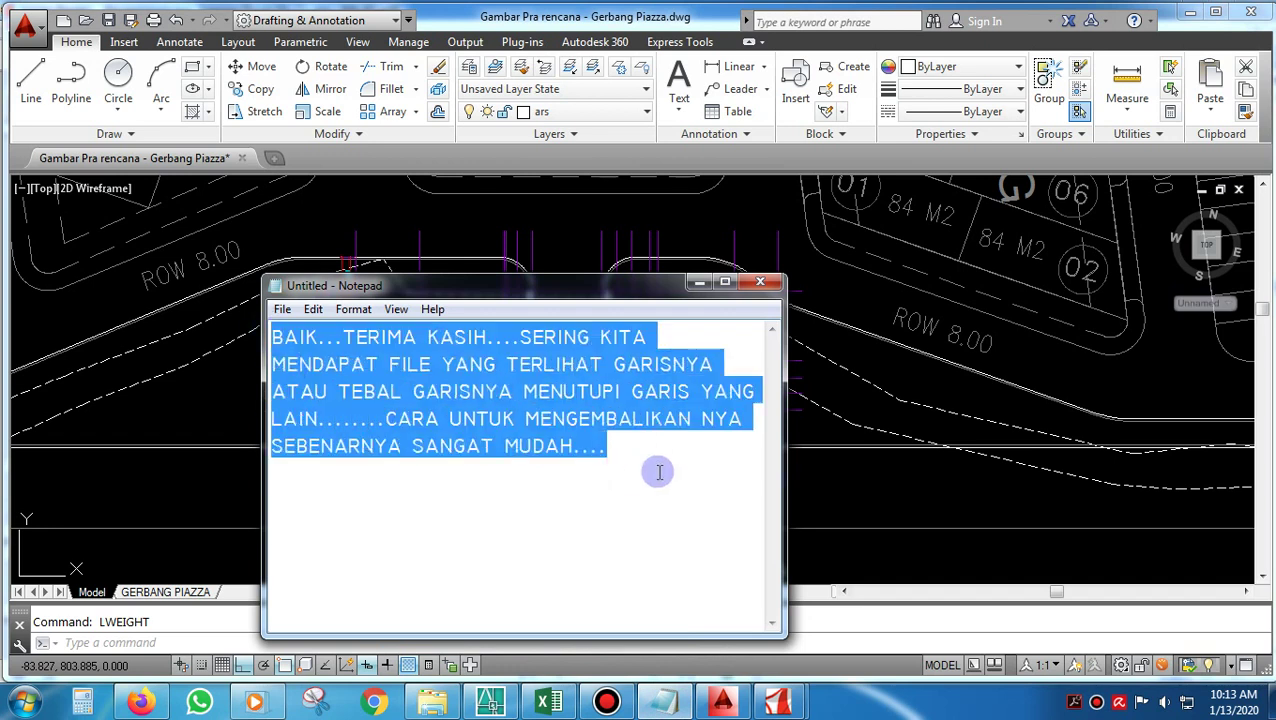
pyautogui.write('BAIK.....')
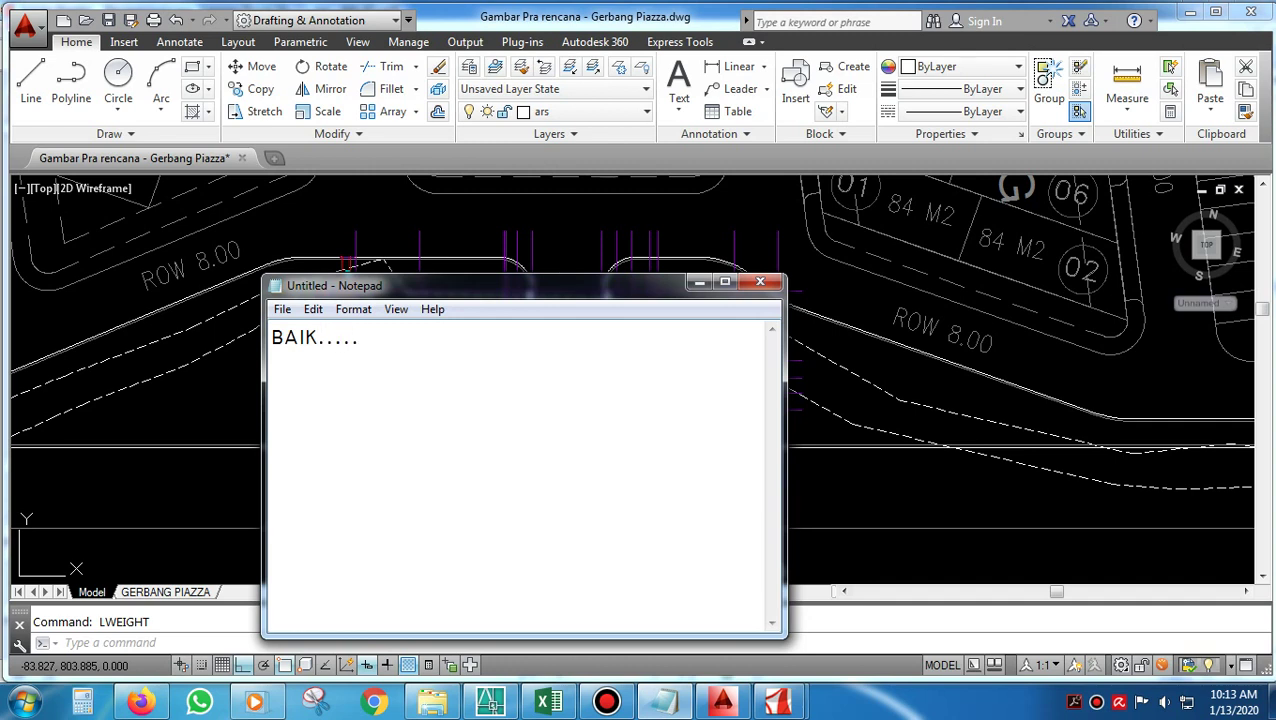
pyautogui.write(' JADI PER')
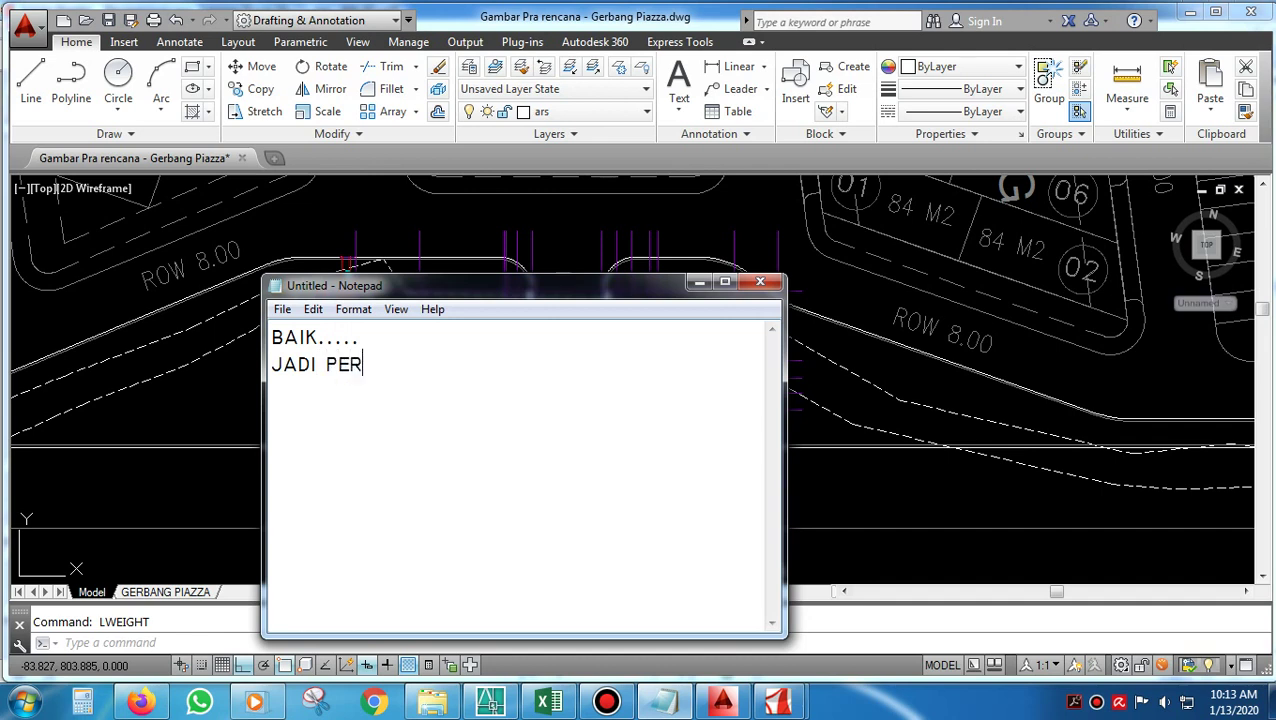
pyautogui.write('INTAH YANG')
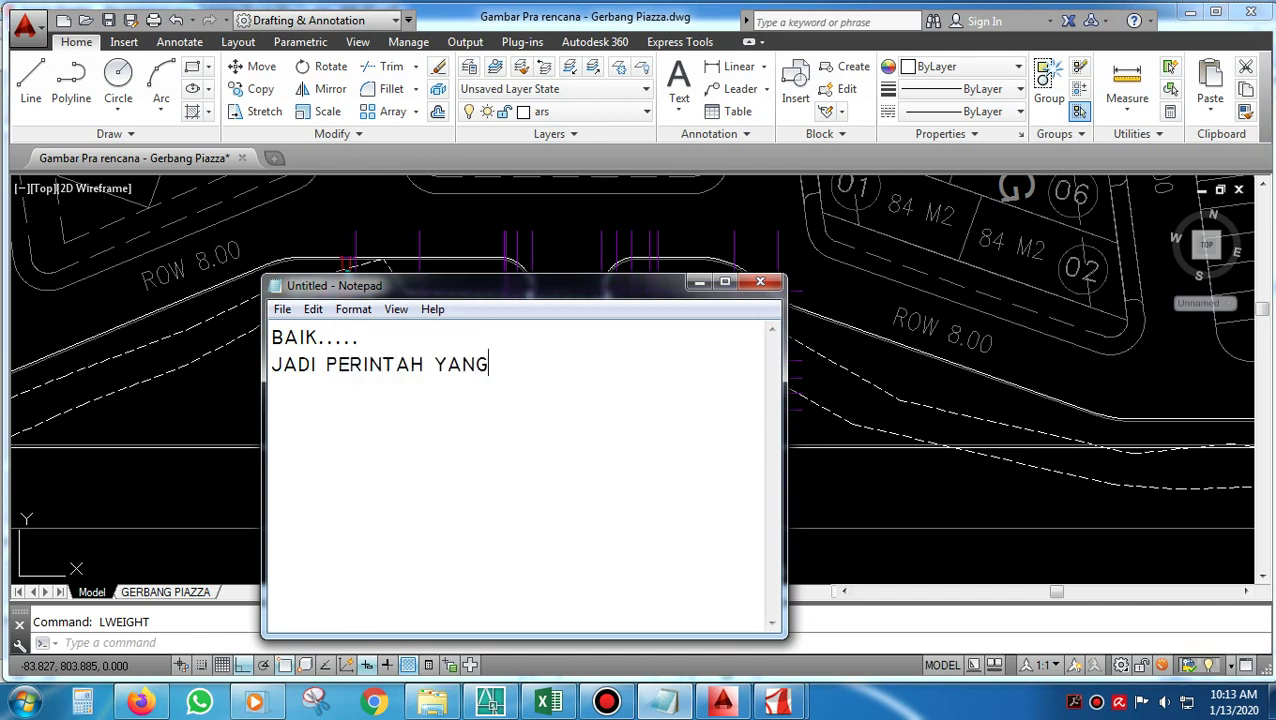
pyautogui.write(' DI GUNAKAK')
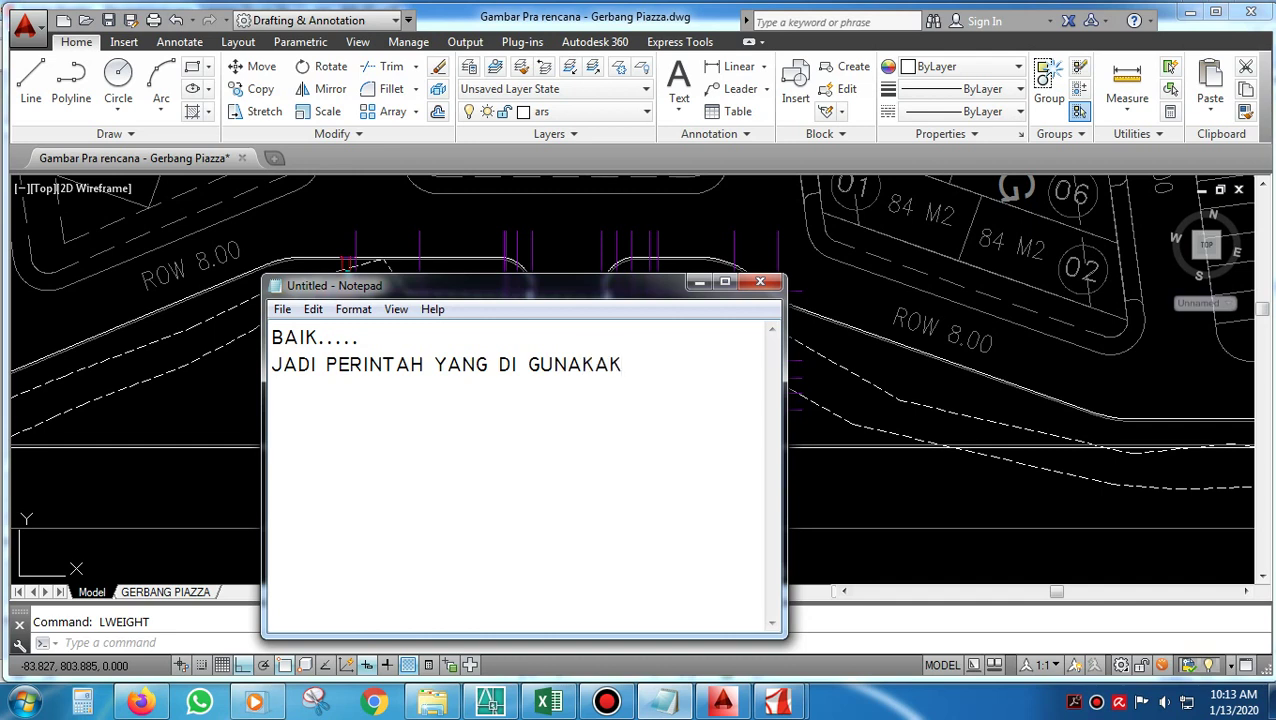
pyautogui.press('BackSpace')
pyautogui.write('N ......')
# Add a third line to the note reading "KITA HANNYA PERLU MENGETIK LW....ATAU LINEWEIGHT.....".
pyautogui.press('Return')
pyautogui.write('KITA HAN')
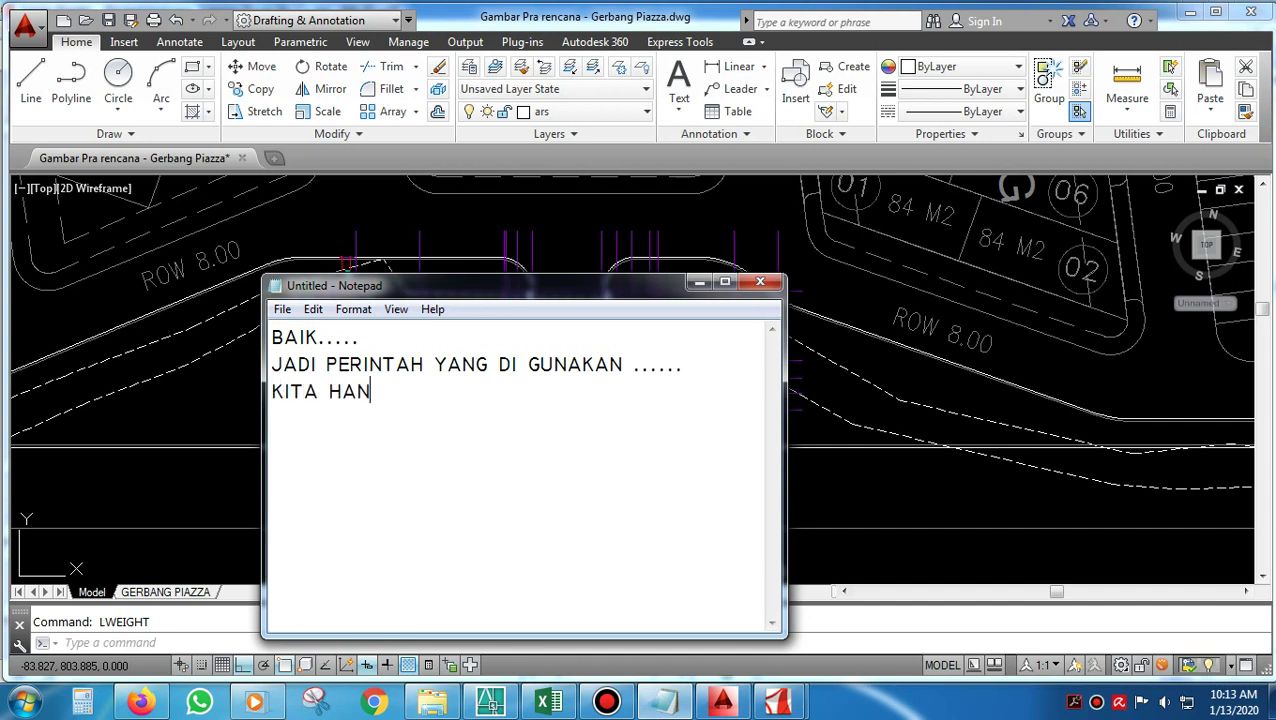
pyautogui.write('NYA PERLU ME')
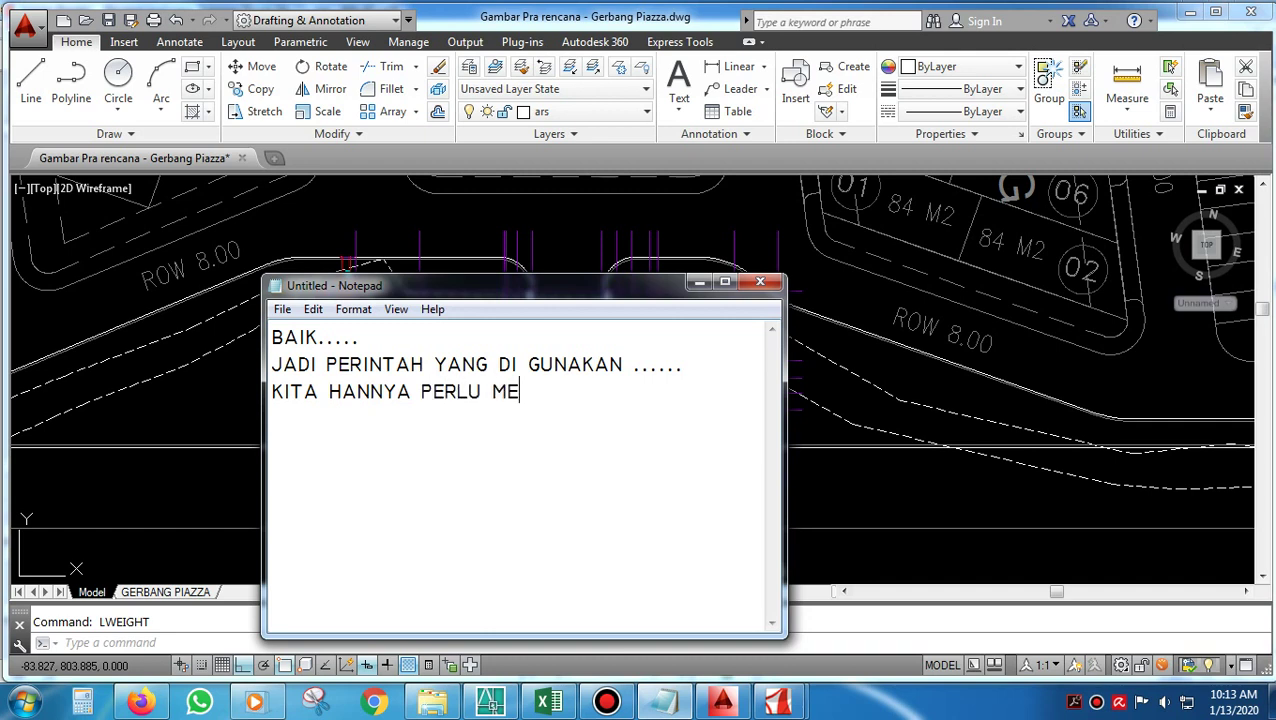
pyautogui.write('NGETIK L')
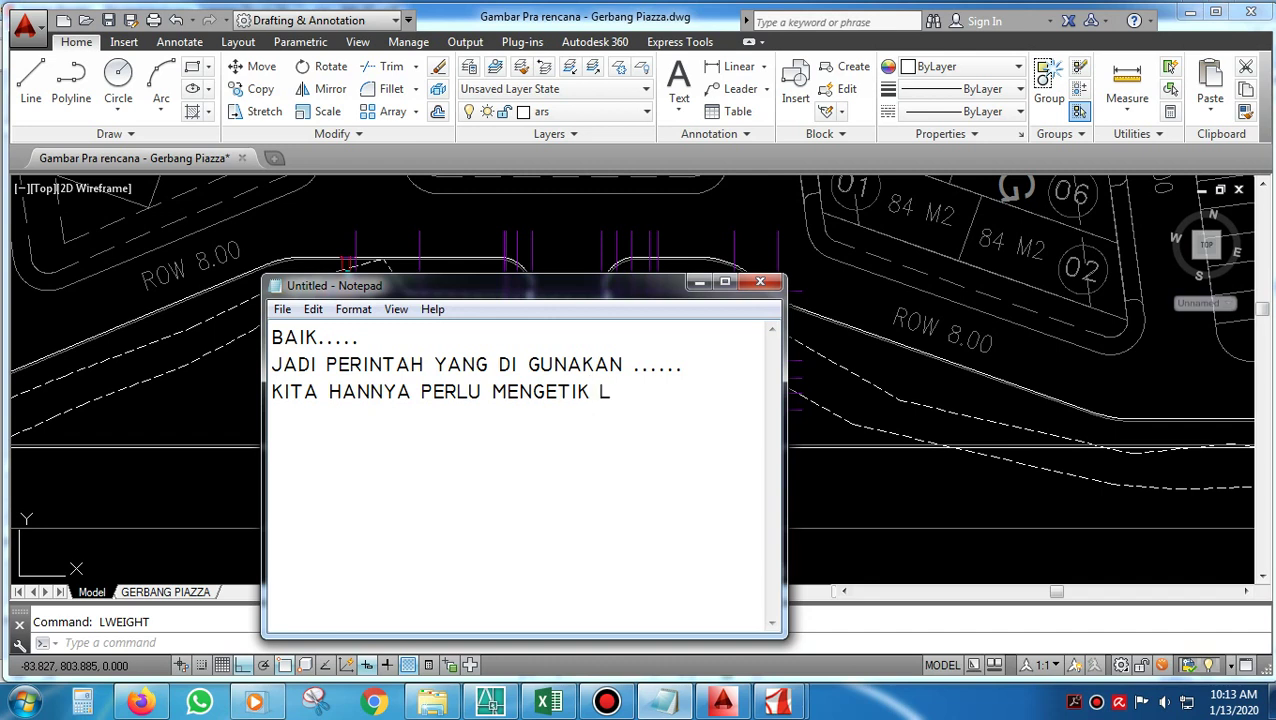
pyautogui.write('W....ATAU LIN')
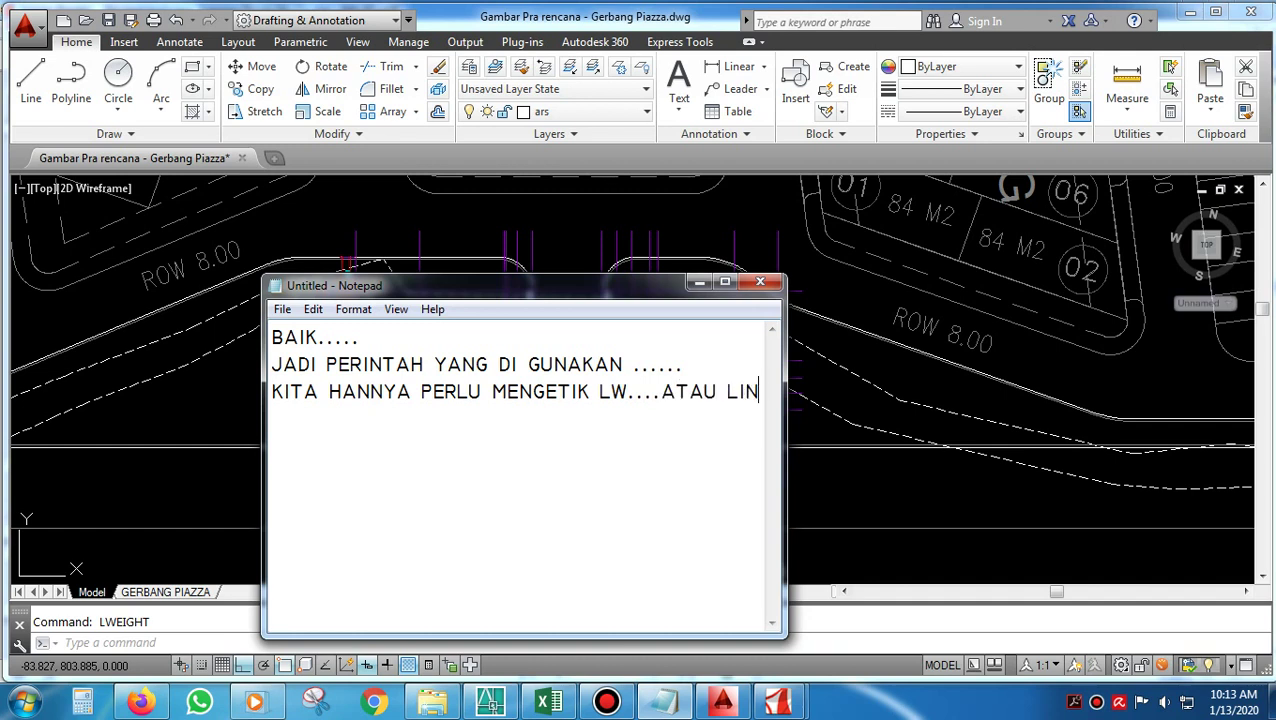
pyautogui.write('EWE')
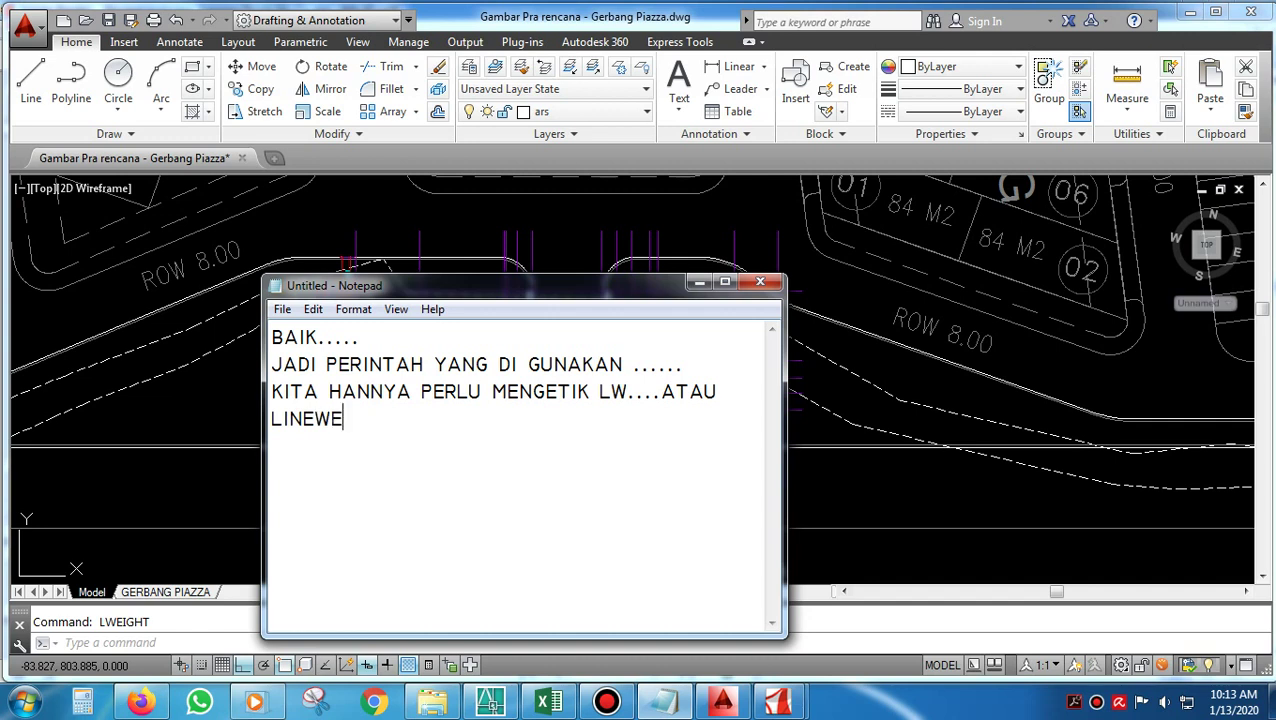
pyautogui.write('IGHT.....')
# Continue the note's last sentence with "LALU UNTUK TEBAL GARIS KITA HILANGKAN CONTRENGANNYA".
pyautogui.write('LAL')
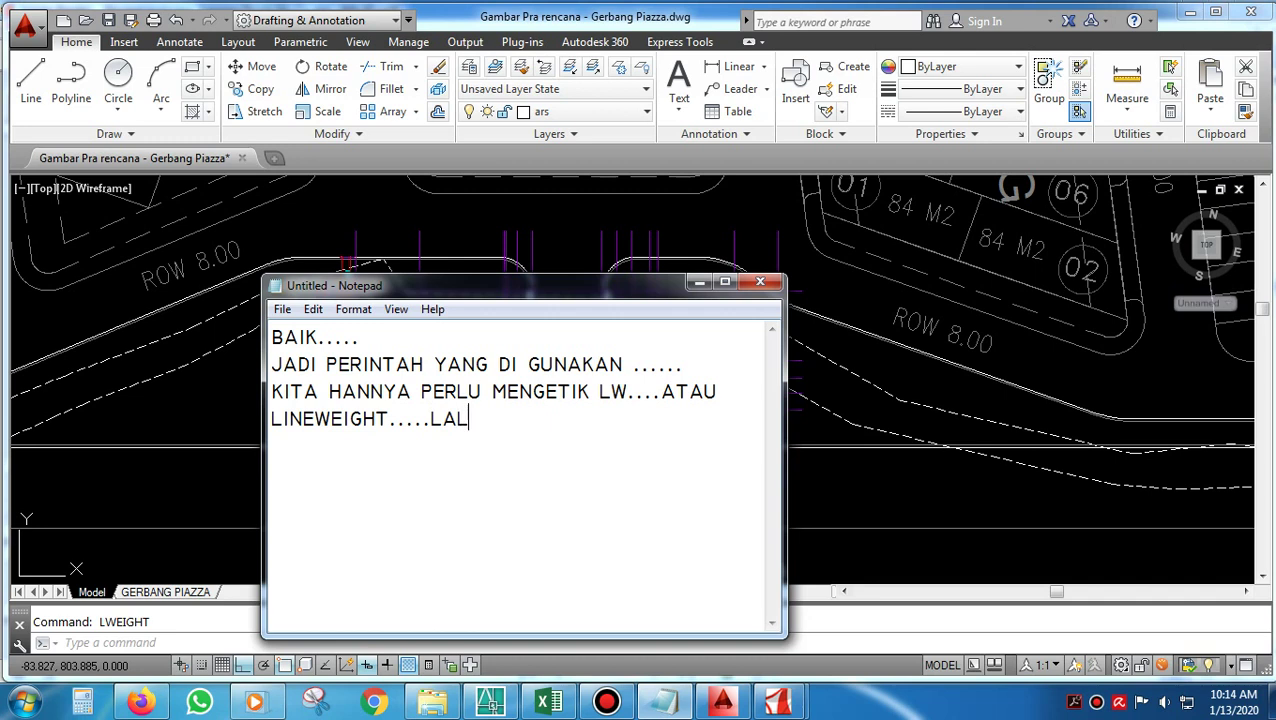
pyautogui.write('U UNTUK TEBAL GARIS K')
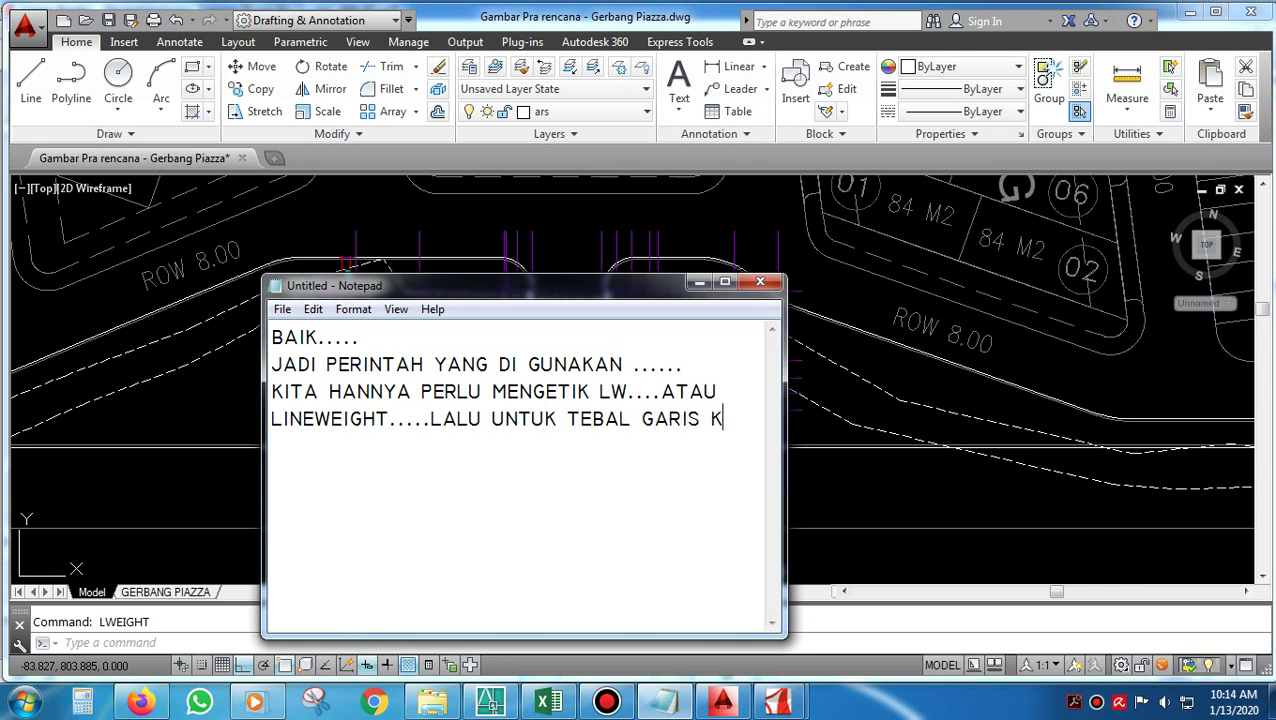
pyautogui.write('ITA HILA')
pyautogui.write('NGKAN ')
pyautogui.write('CONTR')
pyautogui.write('ENGAN')
pyautogui.write('NYA')
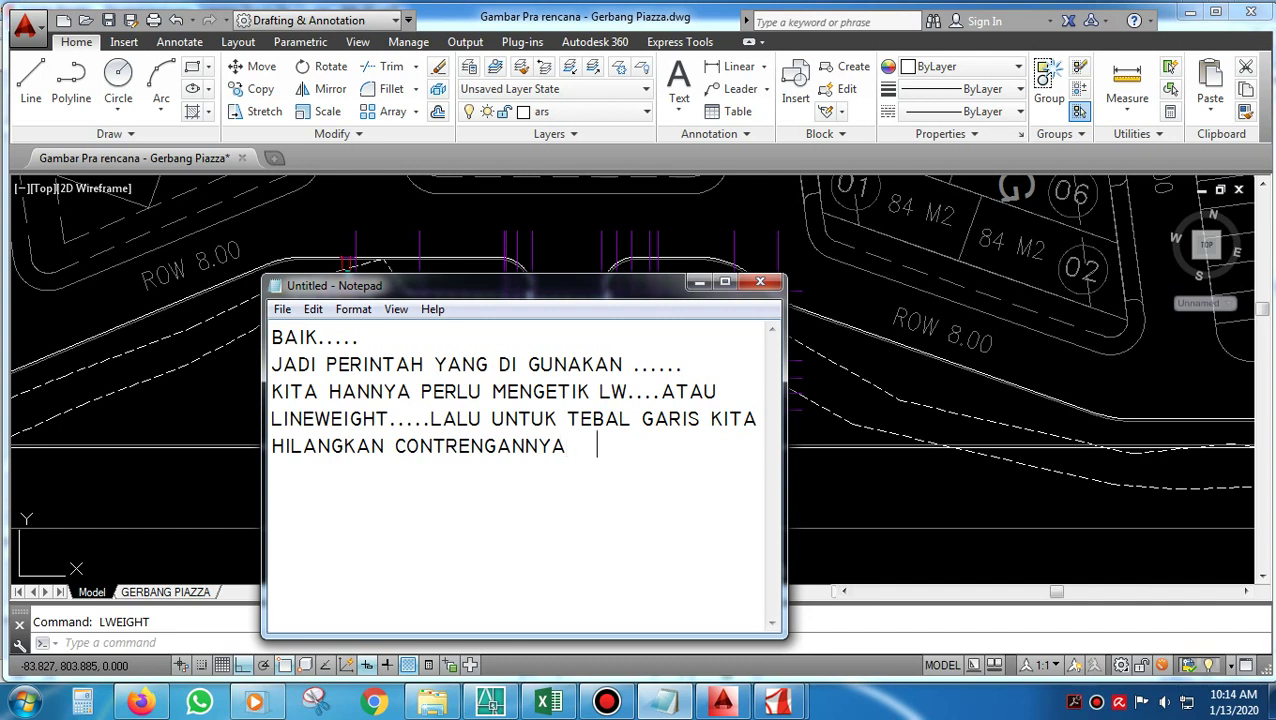
# Finish the note's last sentence with "AGAR BISA GARIS ITU MENJADI GARIS STANDART.......".
pyautogui.write('AGAR B')
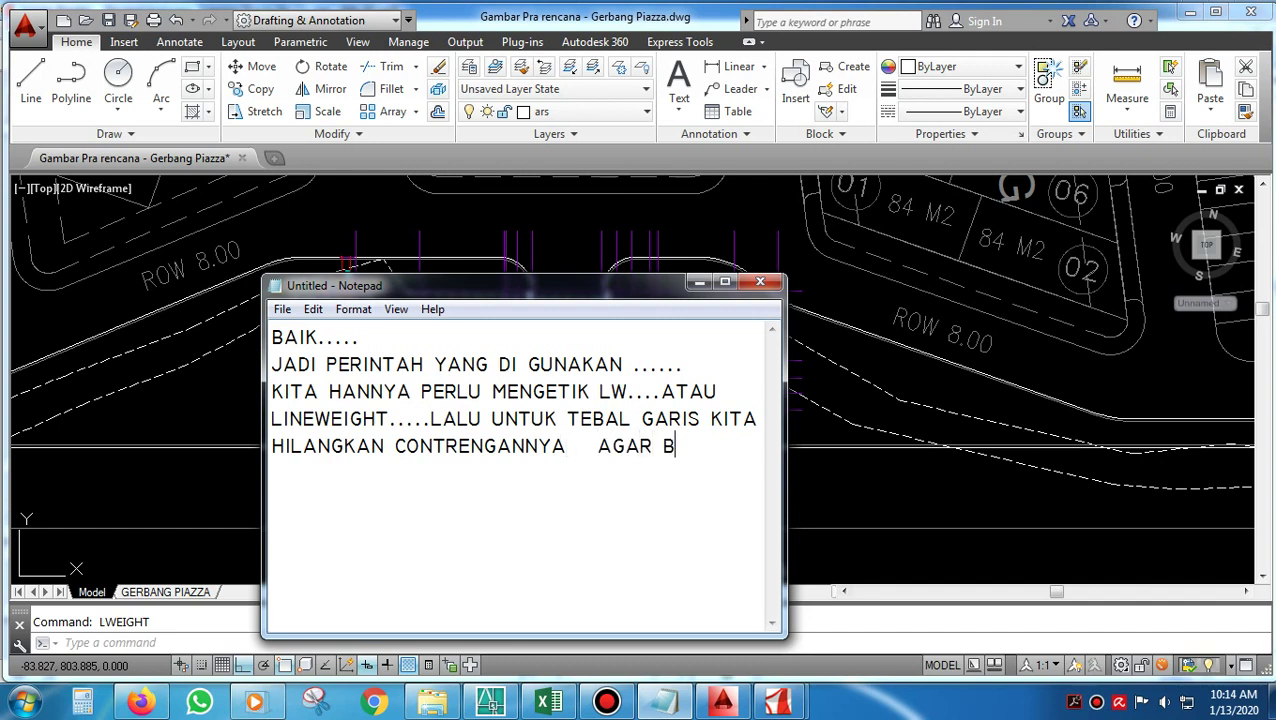
pyautogui.write('ISA')
pyautogui.write('B')
pyautogui.press('BackSpace')
pyautogui.write('GARIS ITU MENJADI')
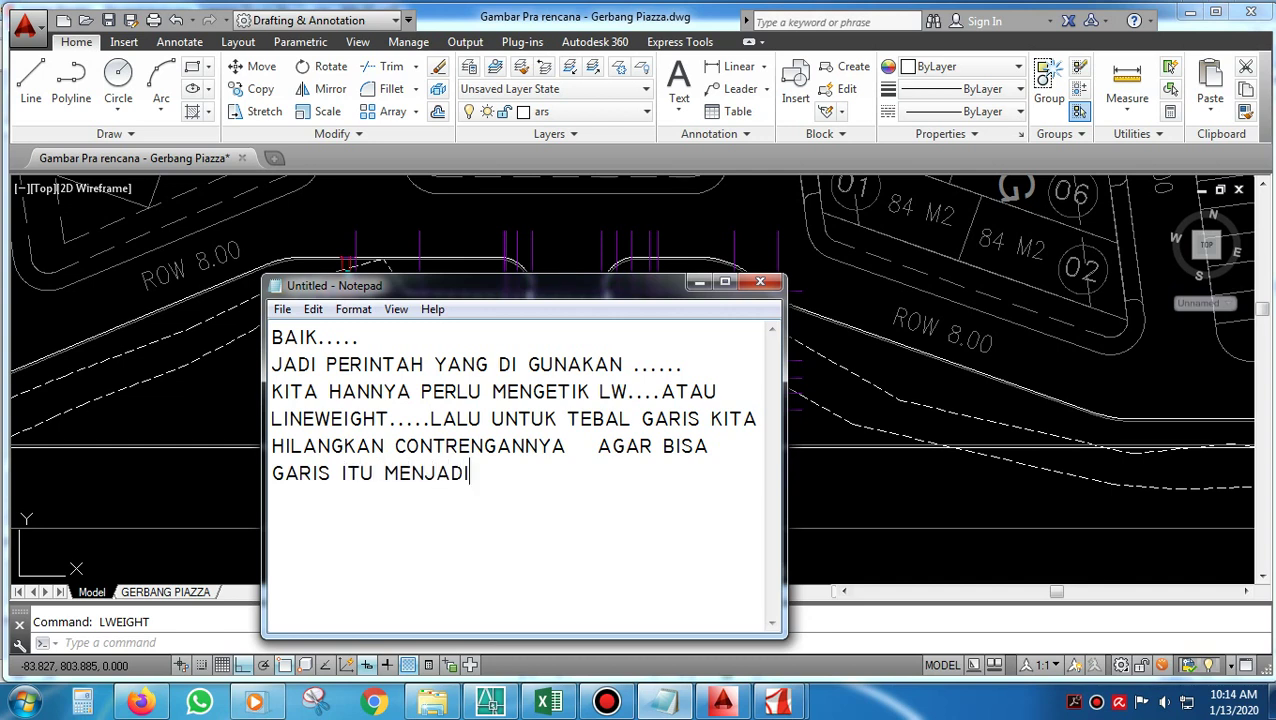
pyautogui.write(' GARIS STAN')
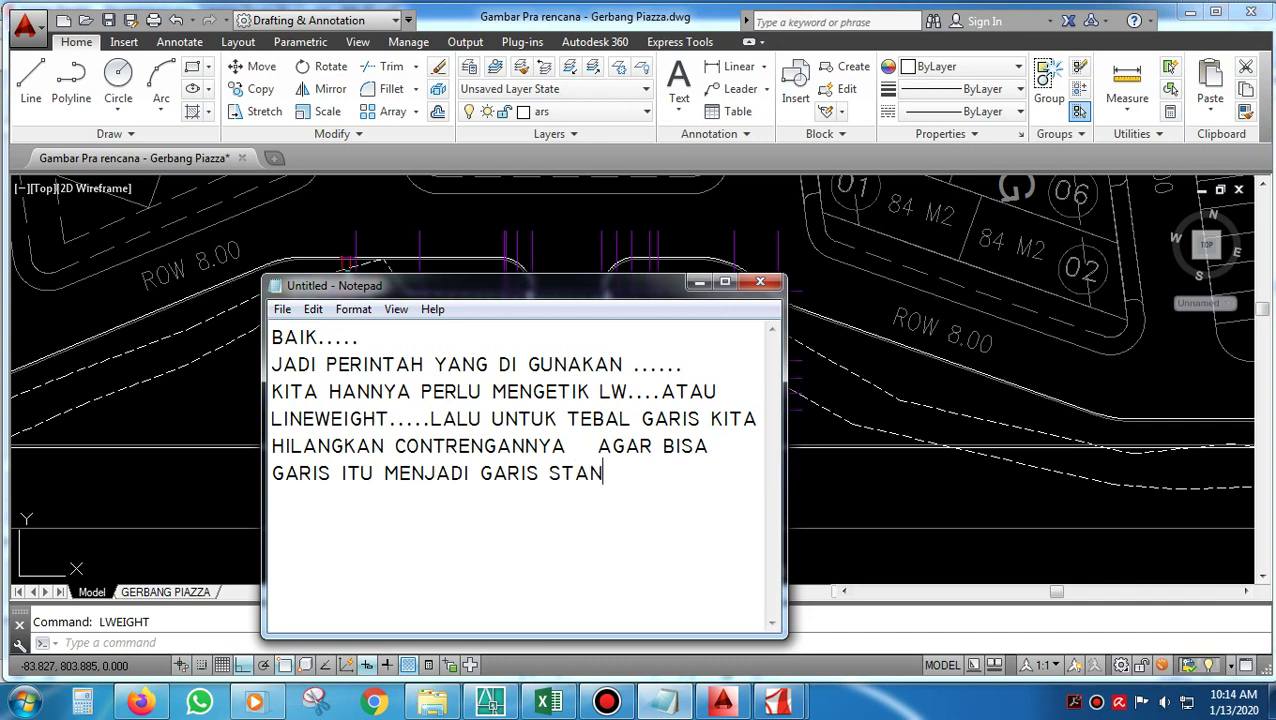
pyautogui.write('DART.......')
# Switch back to AutoCAD and turn on the lineweight display with the LW command.
pyautogui.click(698, 284)
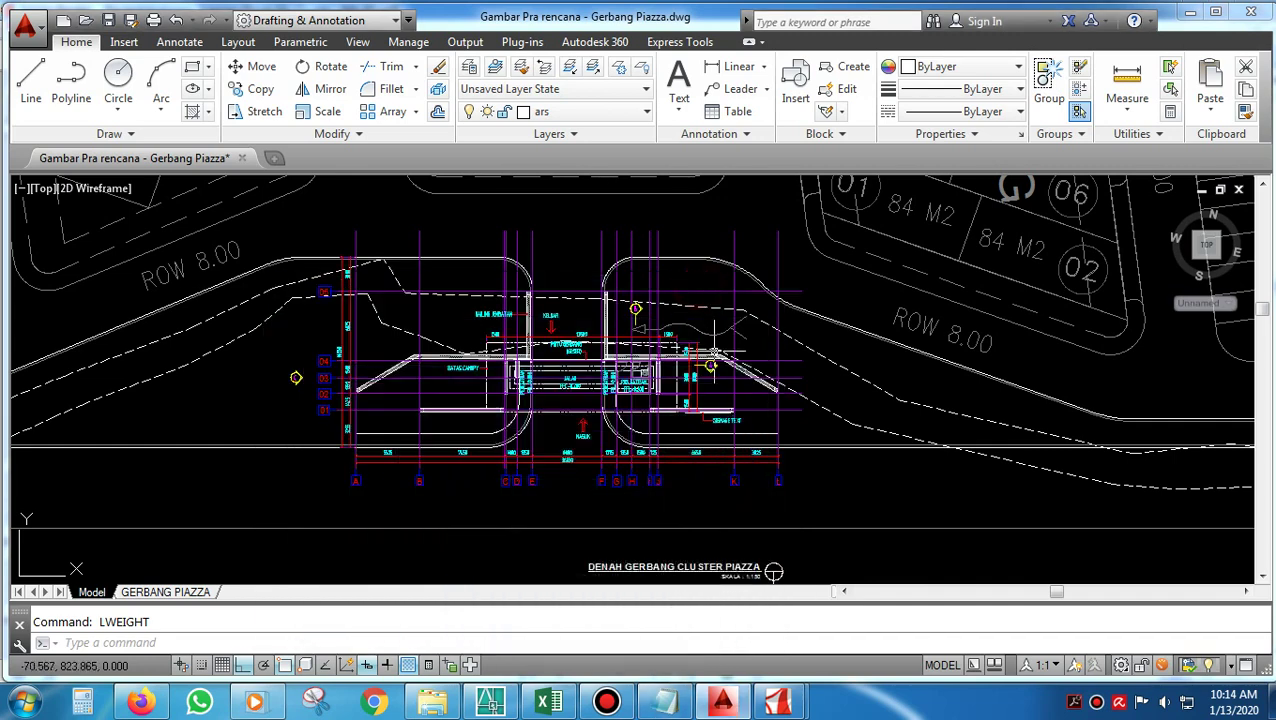
pyautogui.write('lw')
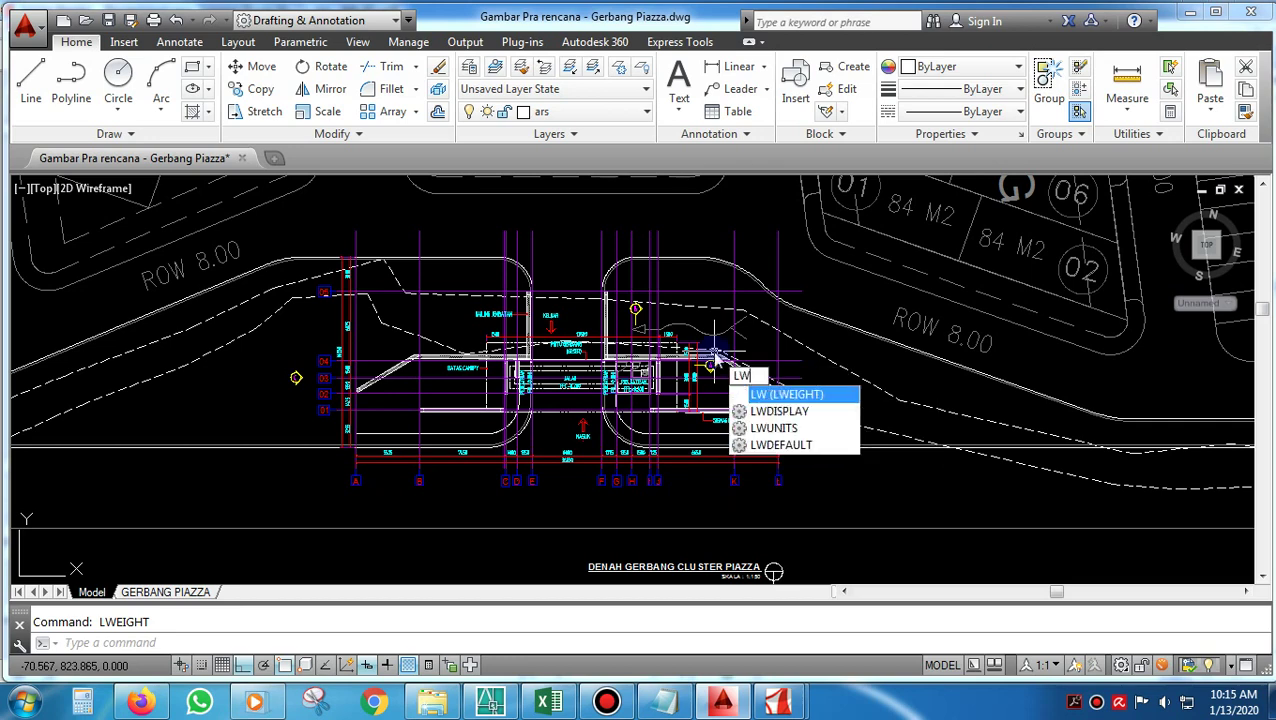
pyautogui.click(800, 395)
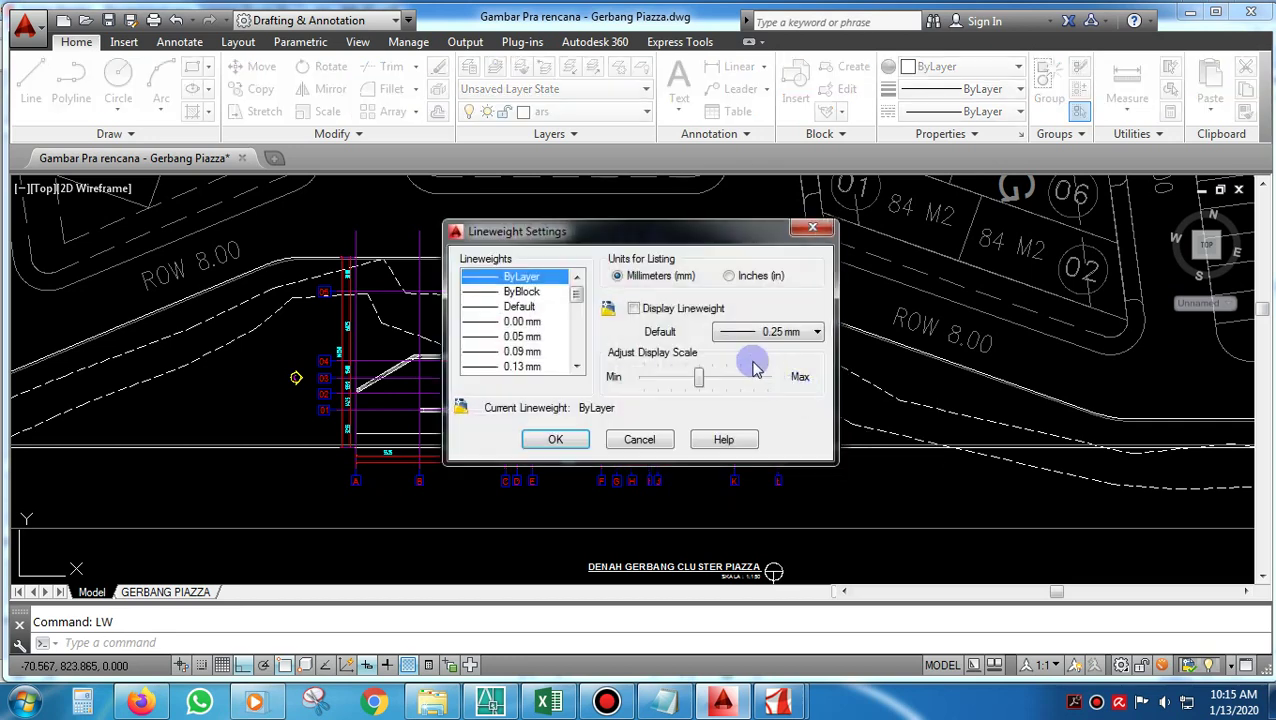
pyautogui.click(708, 310)
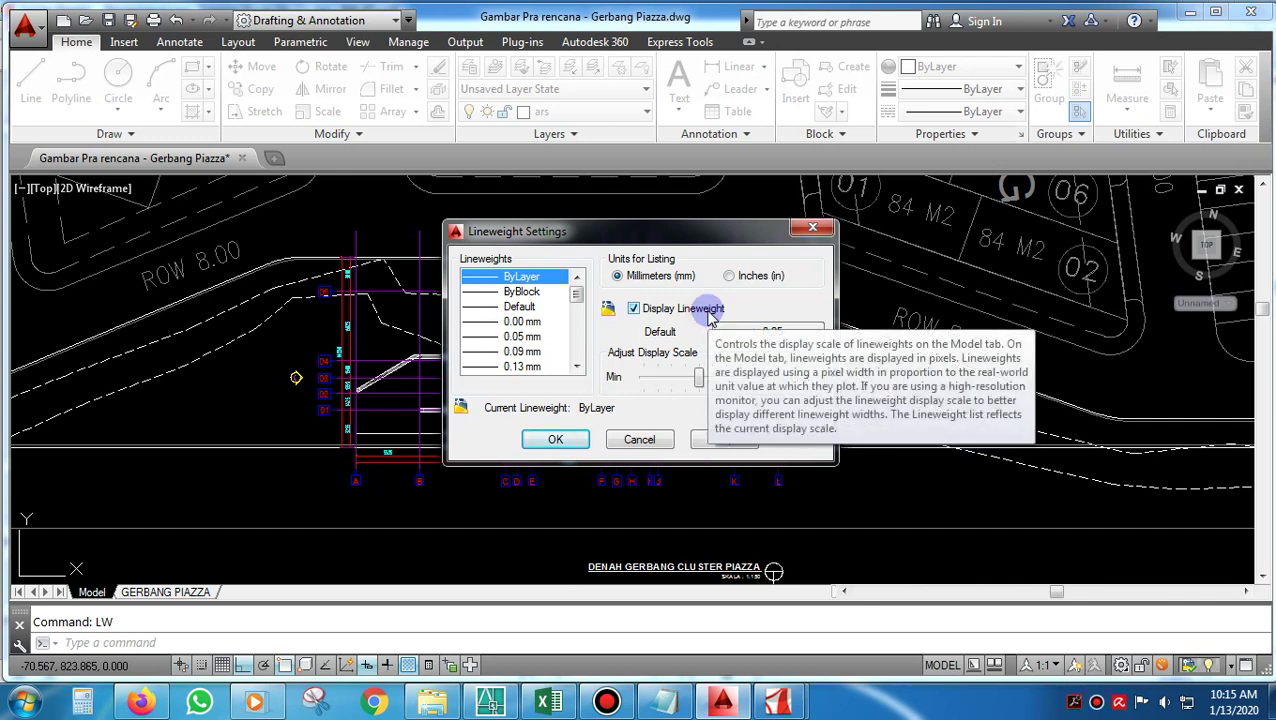
pyautogui.click(556, 440)
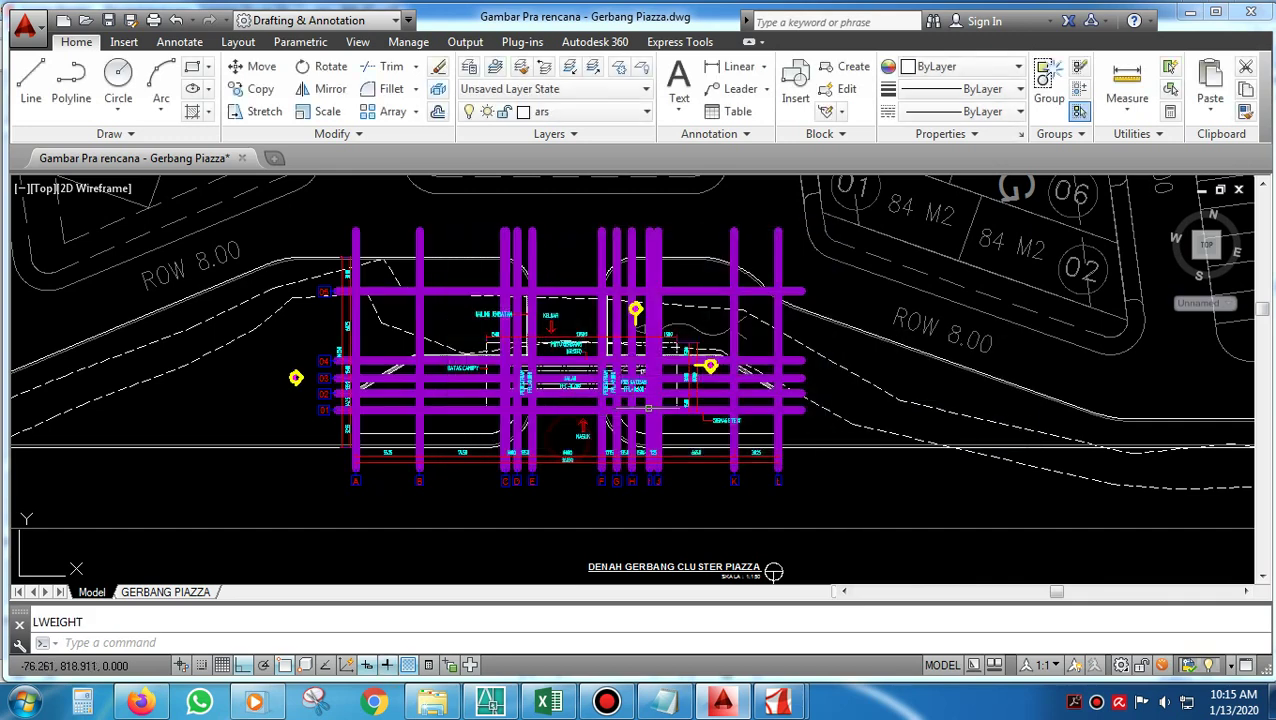
# Turn the drawing's lineweight display off again with the LW command.
pyautogui.write('LW')
pyautogui.press('Return')
pyautogui.click(687, 315)
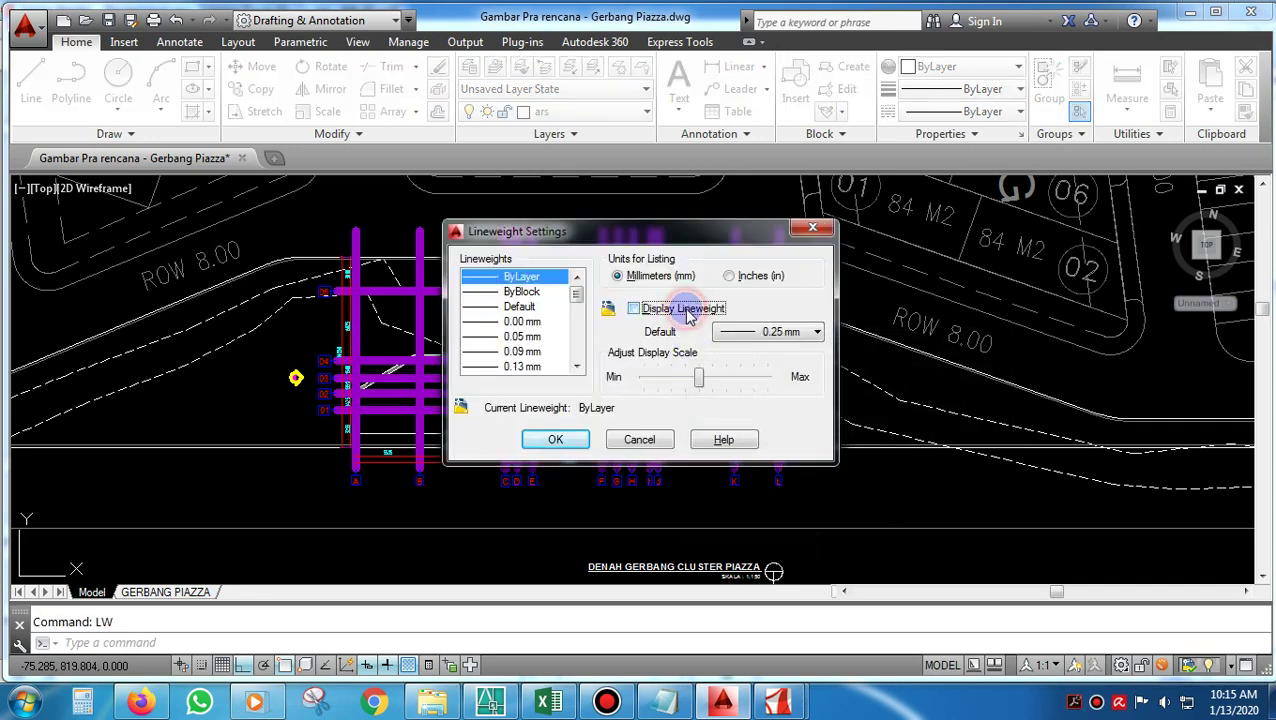
pyautogui.click(552, 440)
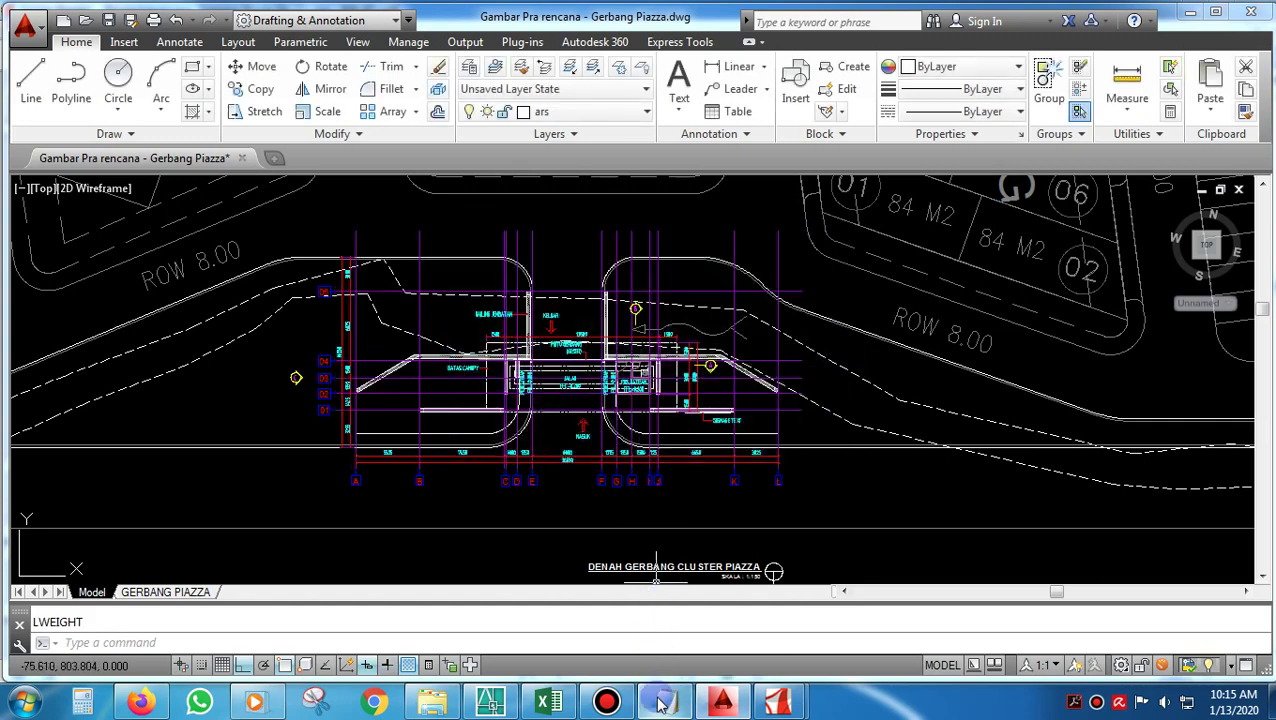
# Switch to Notepad and replace the whole note with "TERIMA KASIH....ITU SAJA DARI SAYA".
pyautogui.moveTo(664, 702)
pyautogui.click(655, 629)
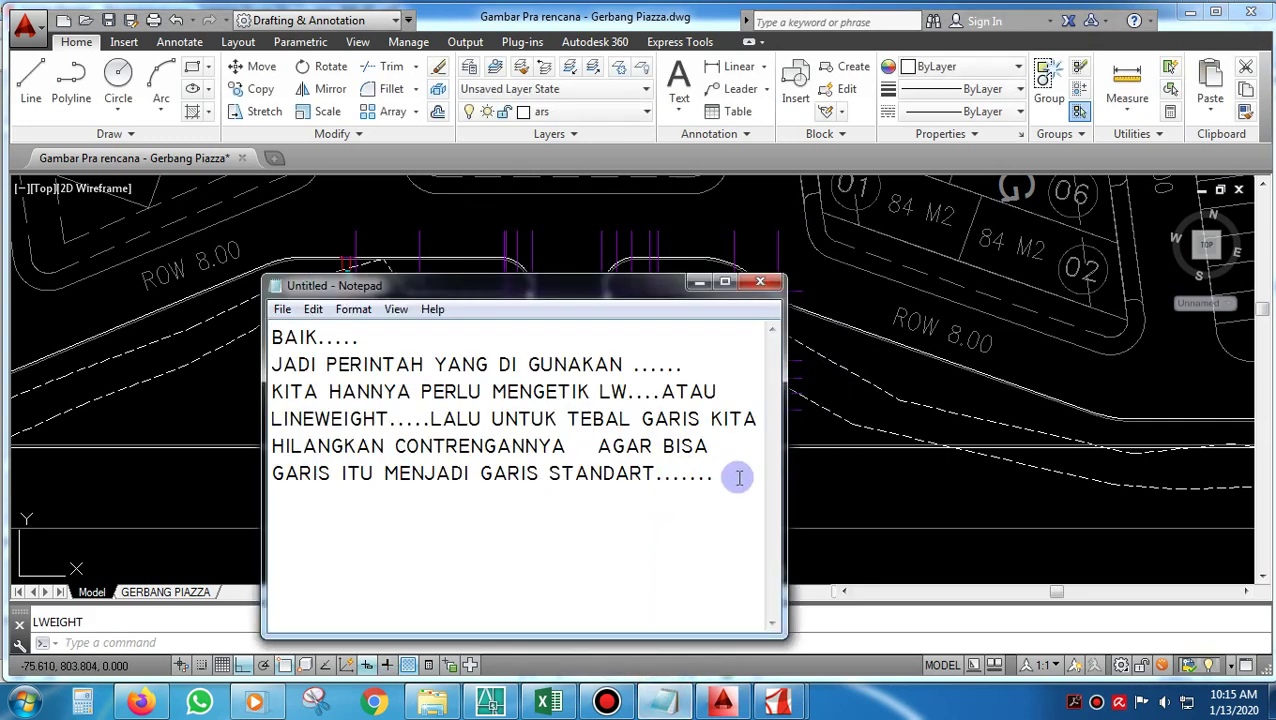
pyautogui.hotkey('ctrl', 'a')
pyautogui.press('BackSpace')
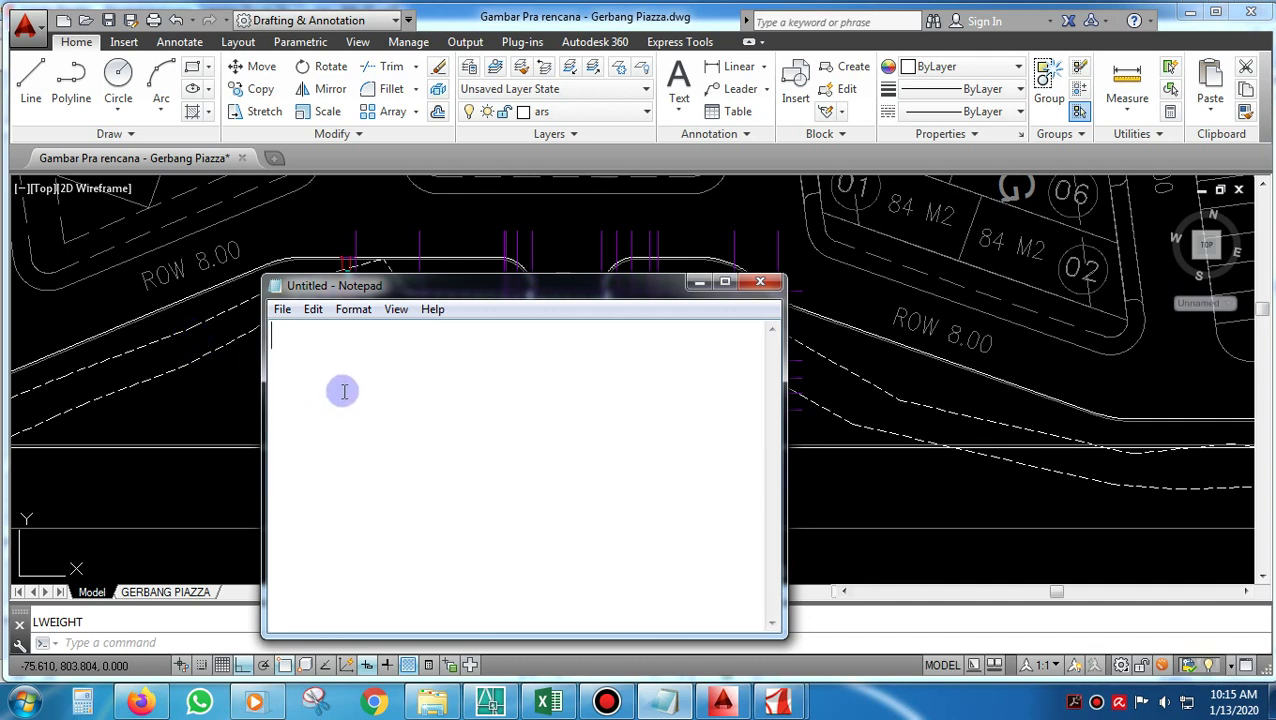
pyautogui.write('TERIMA KSIH')
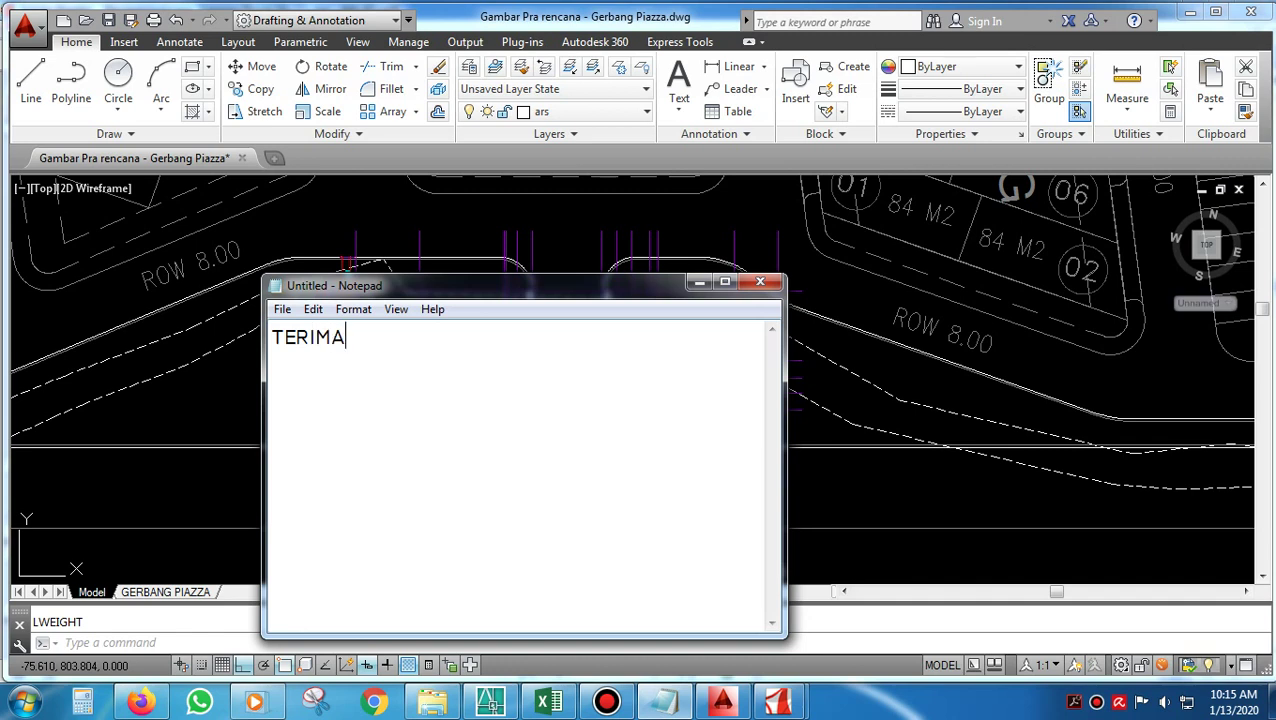
pyautogui.press('BackSpace')
pyautogui.press('BackSpace')
pyautogui.press('BackSpace')
pyautogui.write('ASIH....ITU SA')
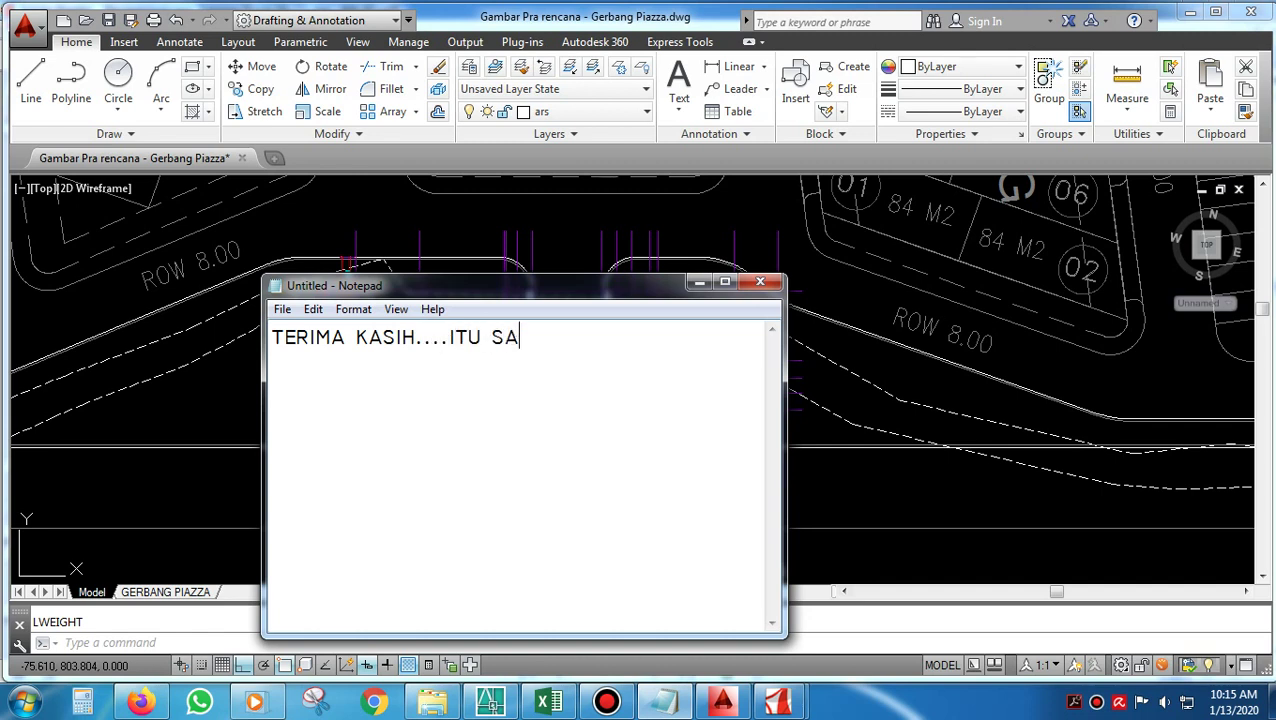
pyautogui.write('JA DARI S')
pyautogui.write('AYA ')
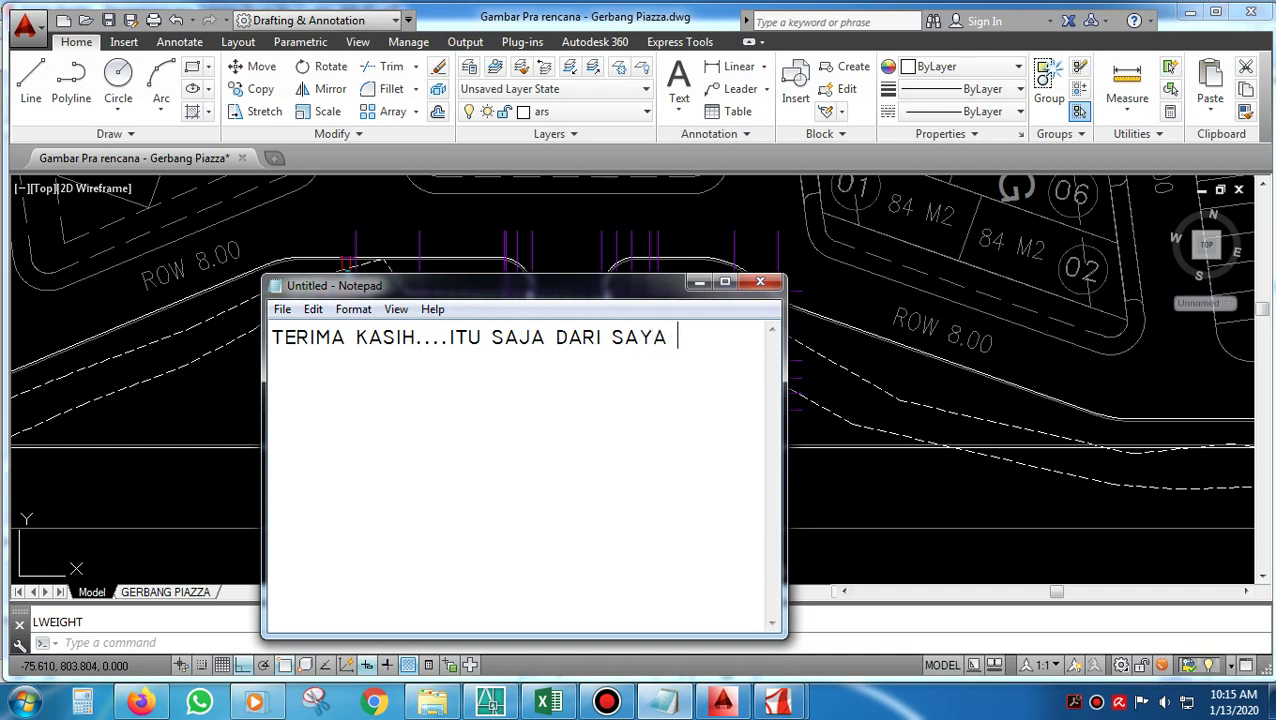
# Continue the closing sentence with "TIPS UNTUK MEMBUAT TAMPILAN GARIS DI LAYAR AUTOCAD MENJADI TAMPILAN STANDAR.....".
pyautogui.write('TIPS UNTUK M')
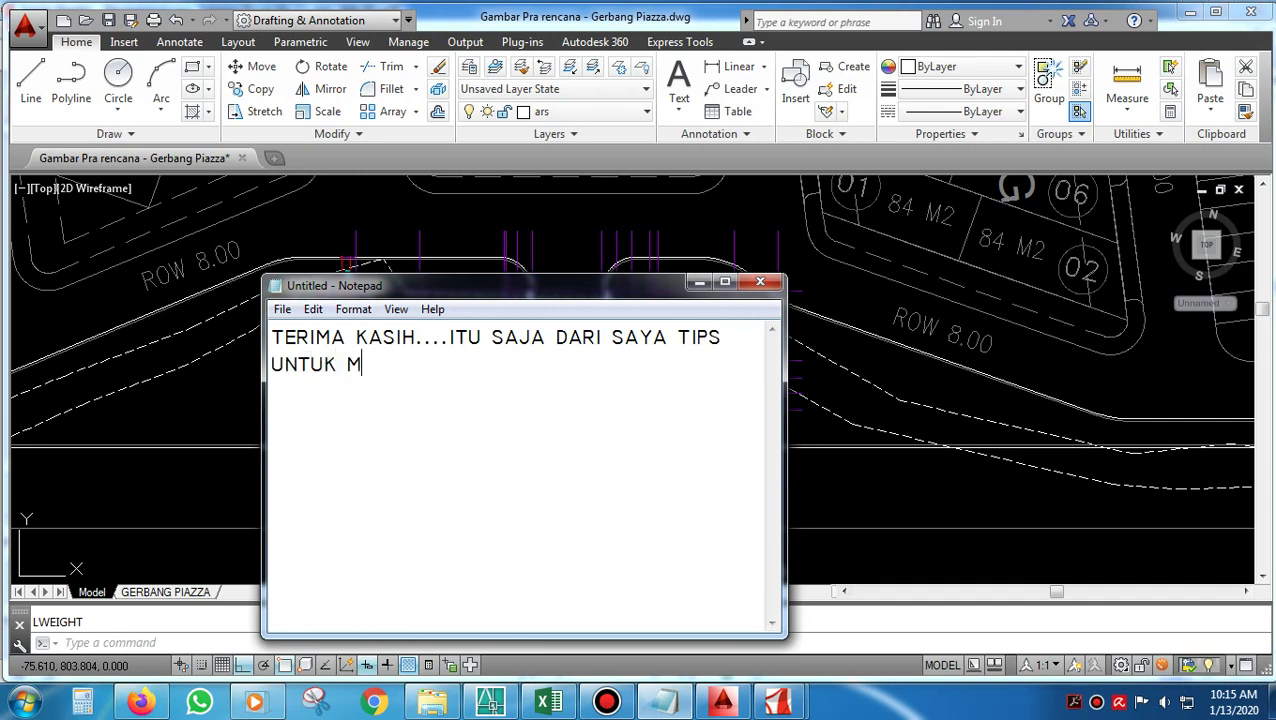
pyautogui.write('EMBUAT T')
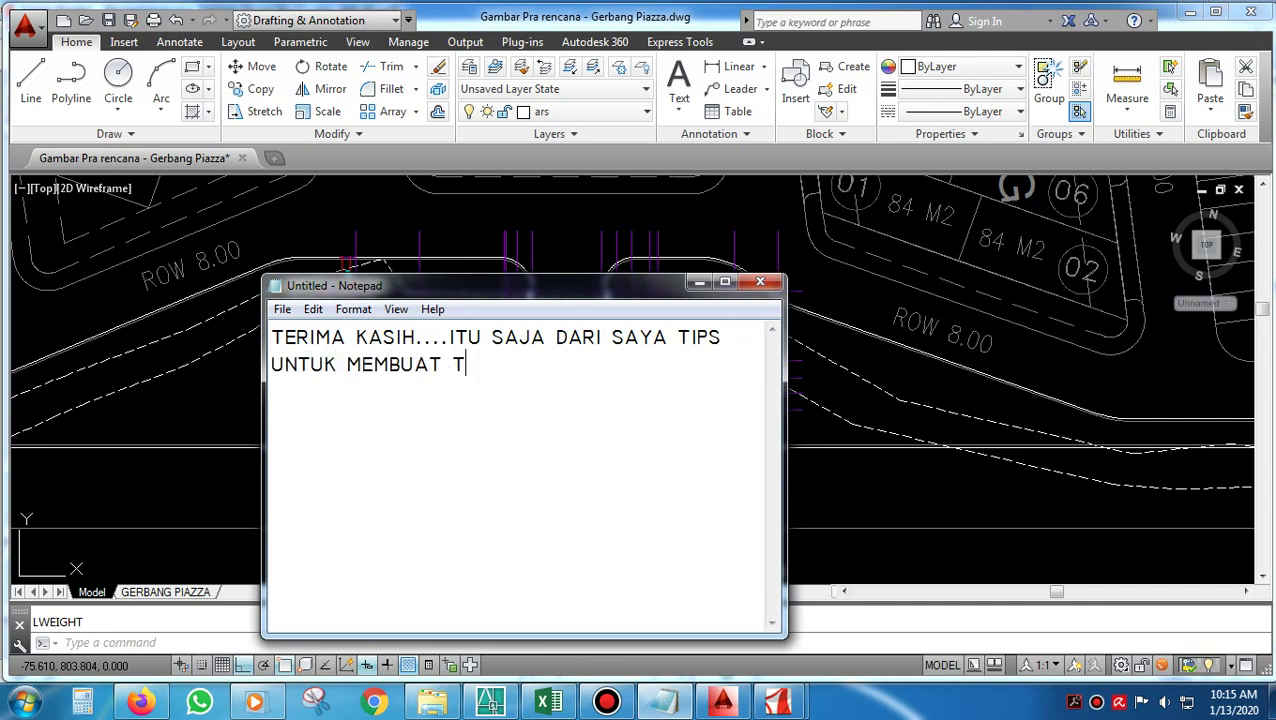
pyautogui.write('AMPILAN GA')
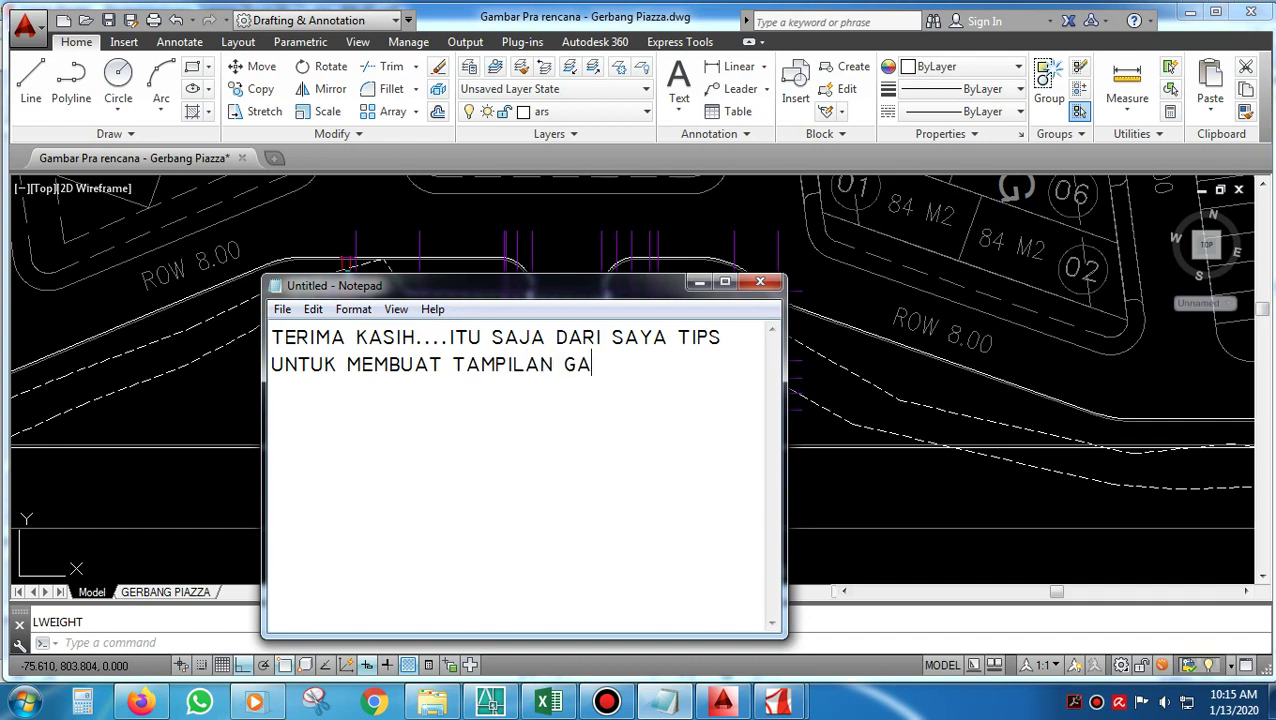
pyautogui.write('RIS DI LAYA')
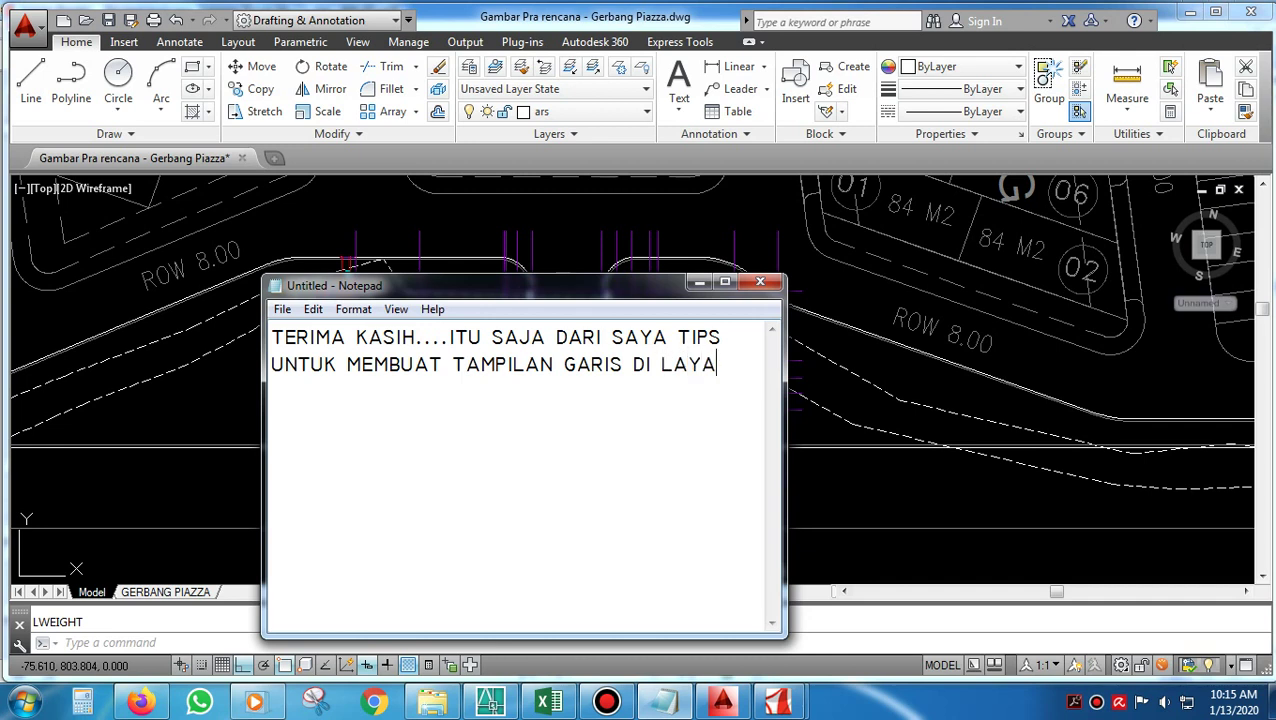
pyautogui.write('R AUTOCAD')
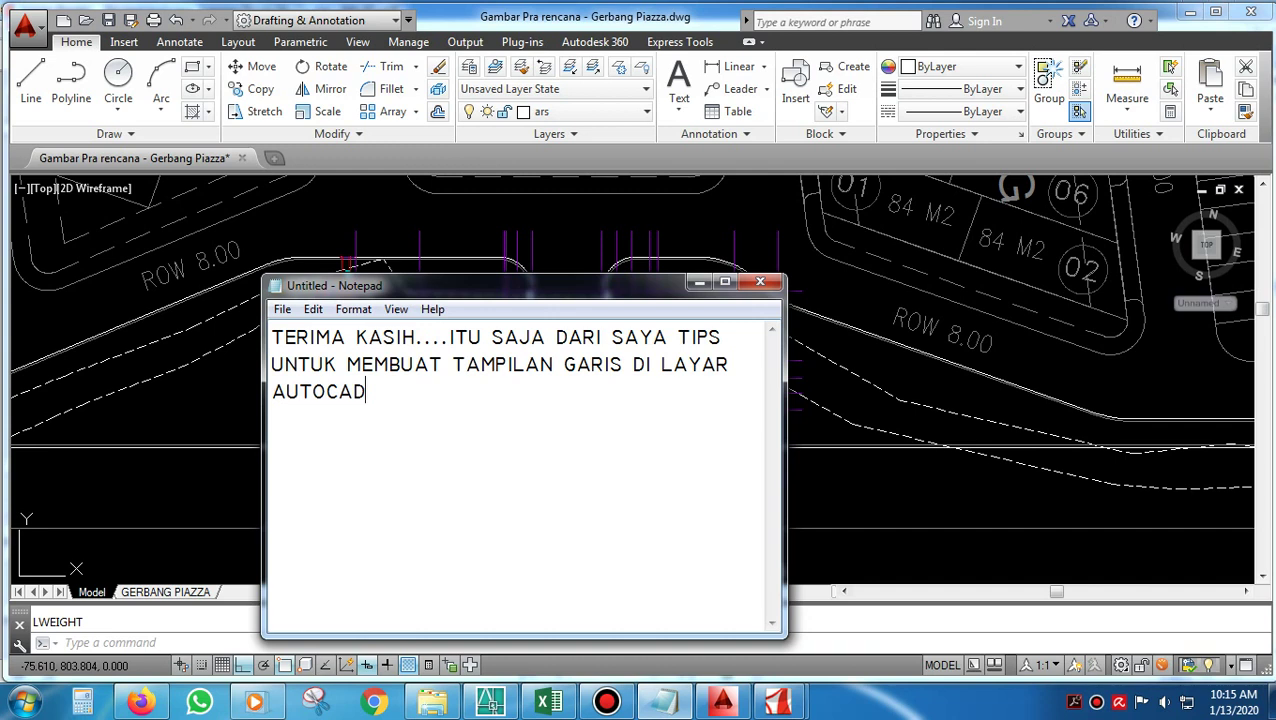
pyautogui.write(' MENJAD')
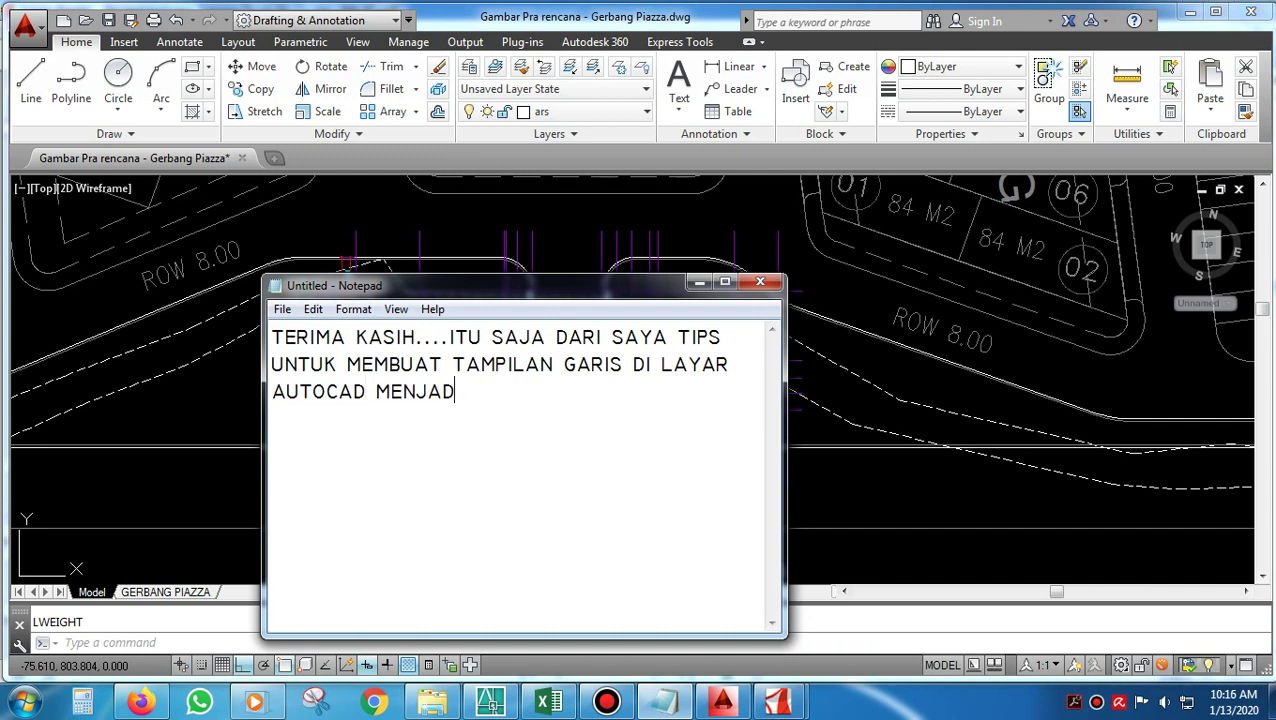
pyautogui.write('I TAMPILAN STANDA')
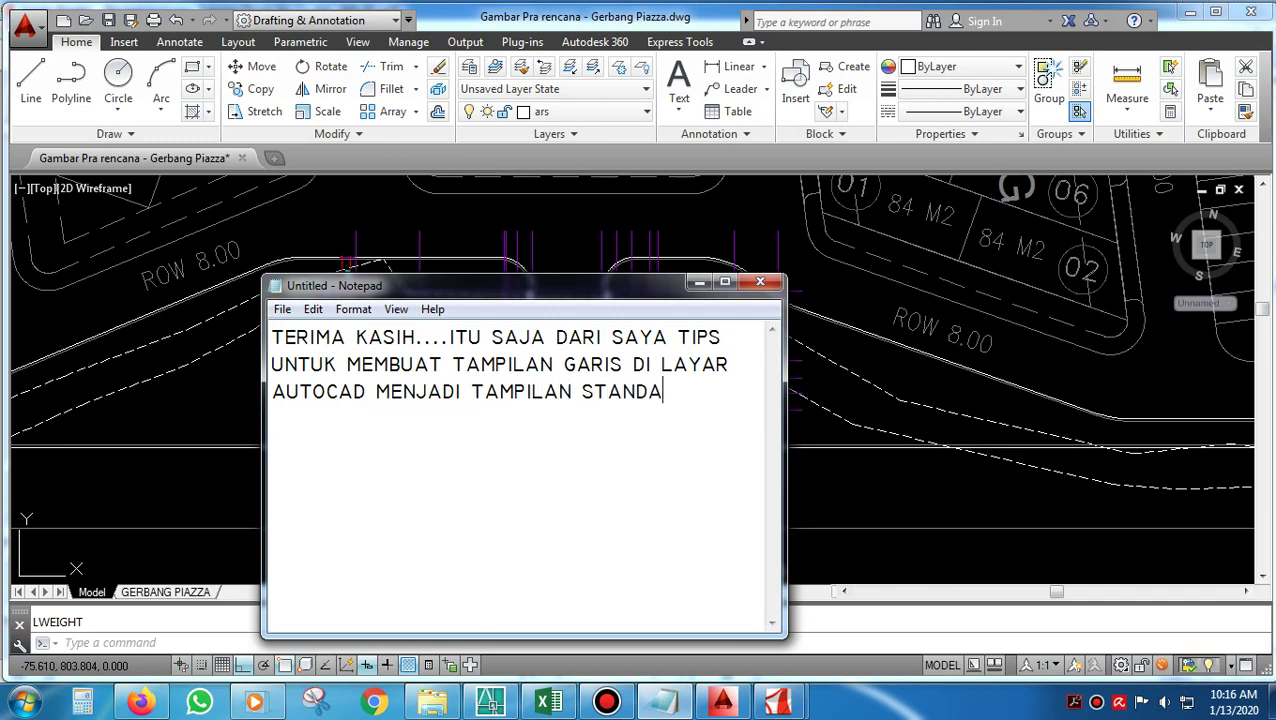
pyautogui.write('R DA')
pyautogui.press('BackSpace')
pyautogui.press('BackSpace')
pyautogui.write('.....')
# Leave a blank line below the closing sentence and add the greeting "SALAM DRAFTER INDONESIA".
pyautogui.press('Return')
pyautogui.press('Return')
pyautogui.write('SALAM D')
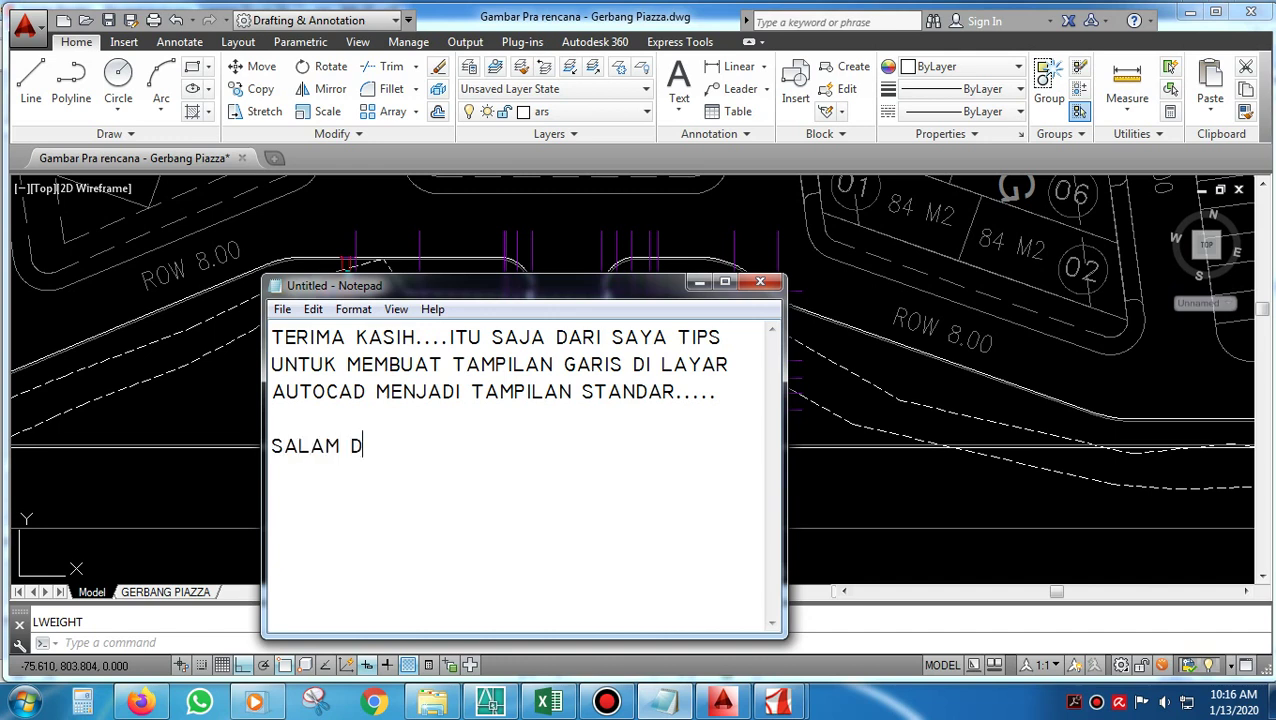
pyautogui.write('RAFTR')
pyautogui.press('BackSpace')
pyautogui.press('BackSpace')
pyautogui.write('TER I')
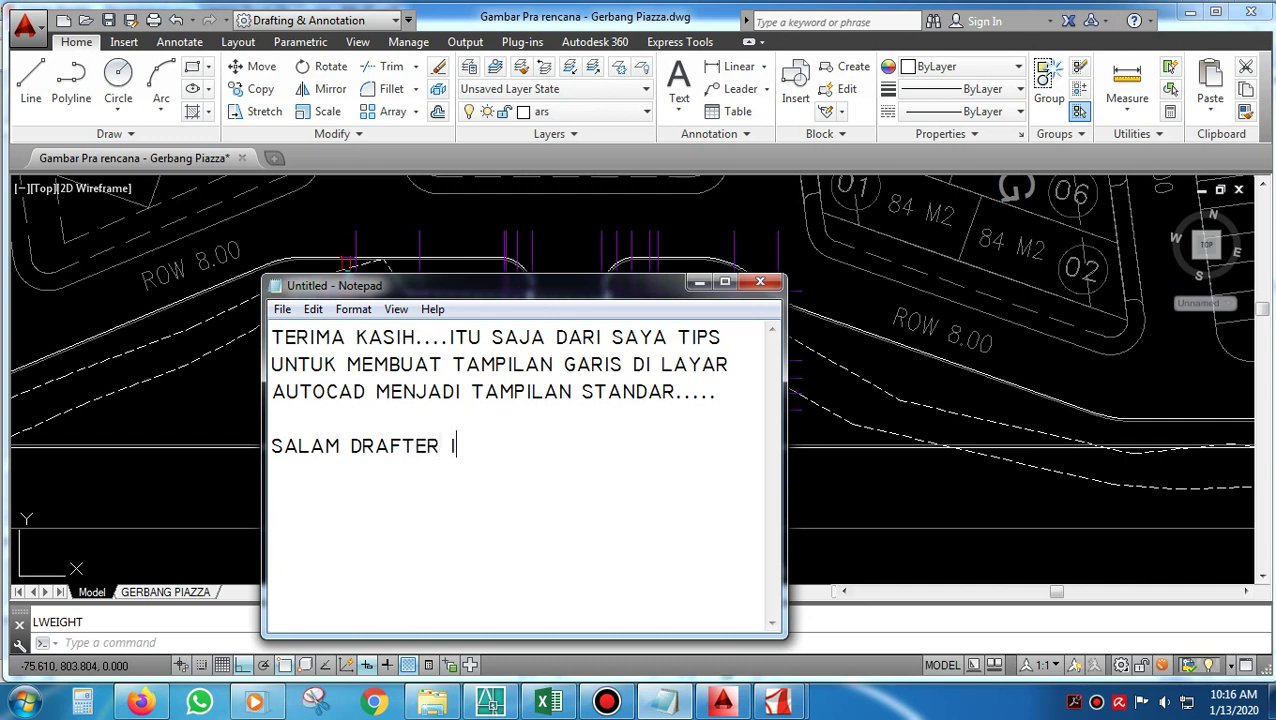
pyautogui.write('NDONESIA')
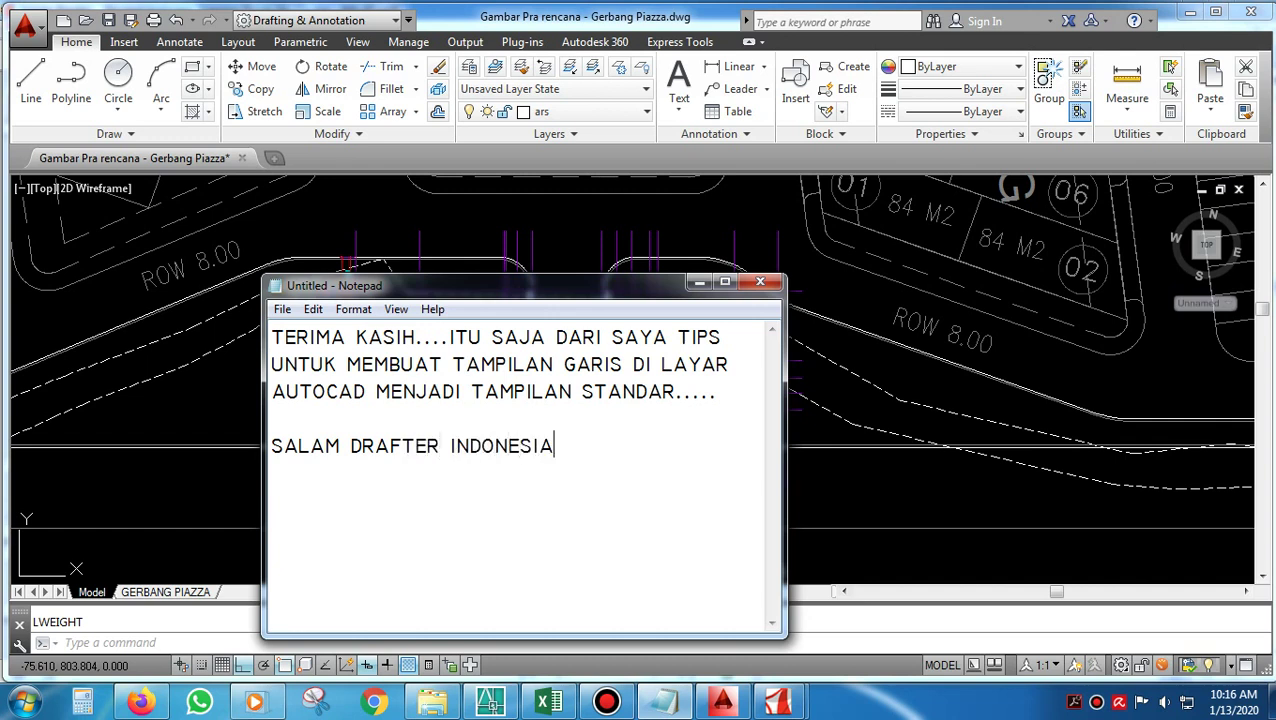